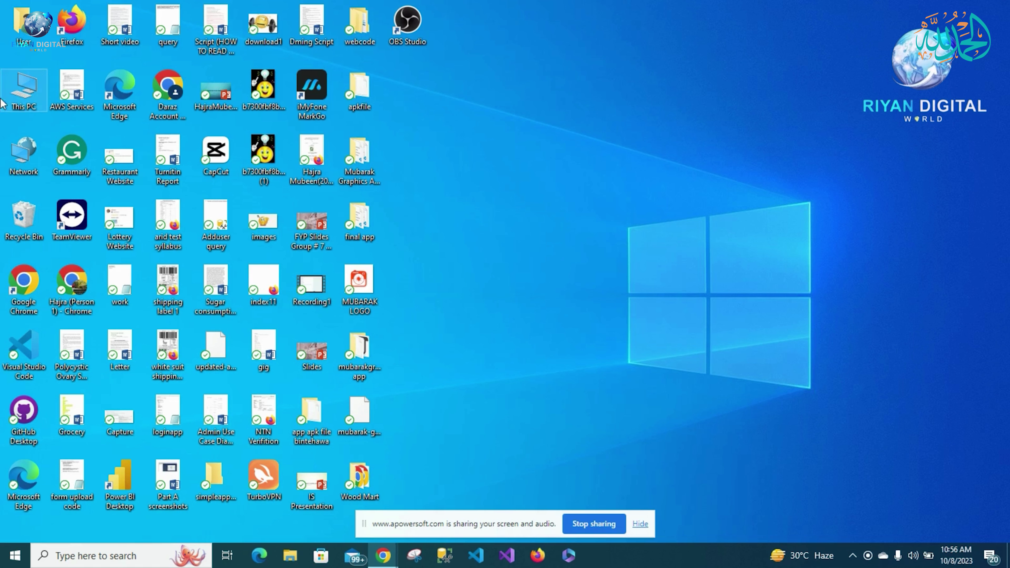
Step: Open This PC, minimize, restore and close its window, and briefly open and close a File Explorer window
{"action": "double_click", "coordinate": [23, 104]}
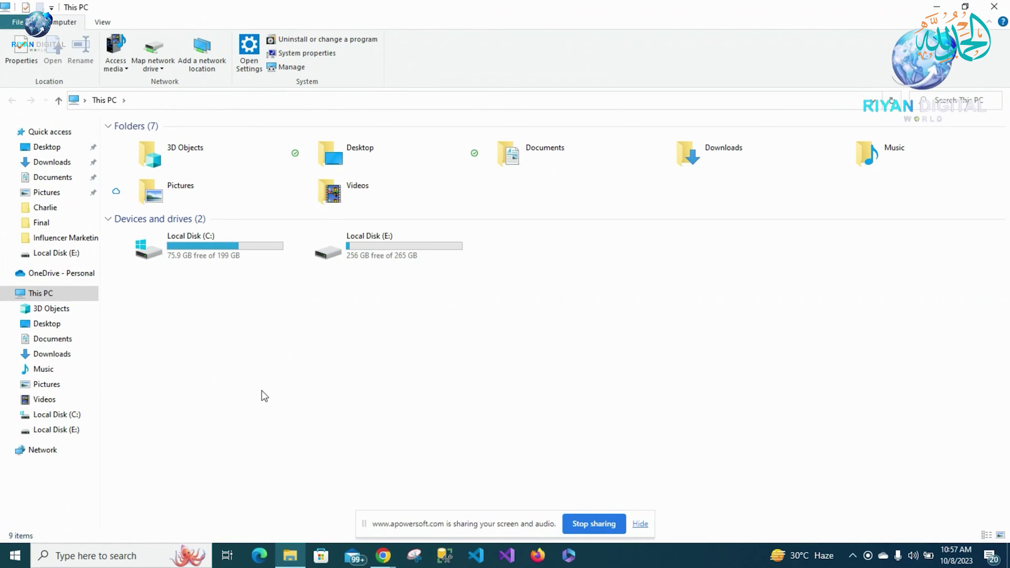
{"action": "left_click", "coordinate": [937, 7]}
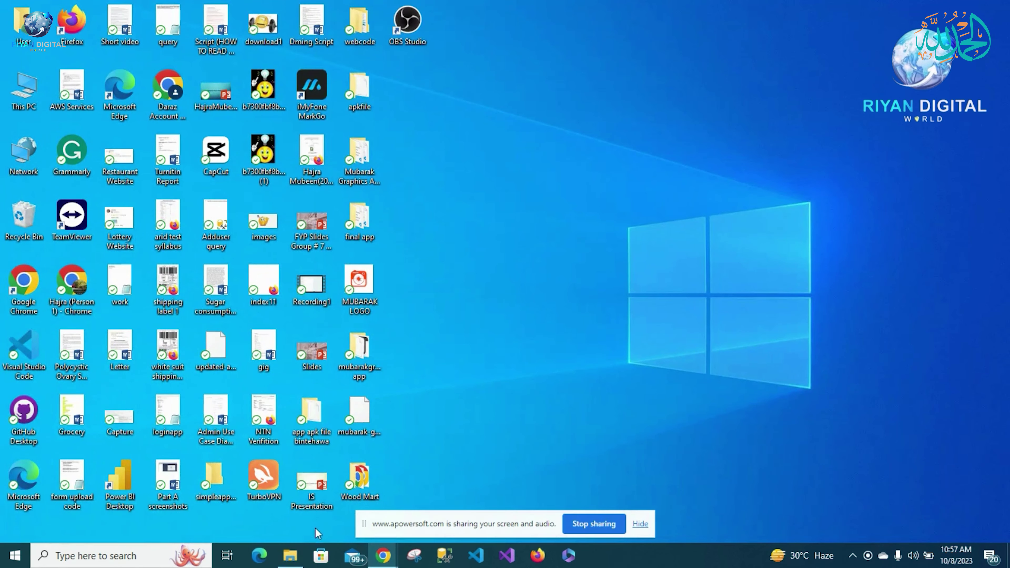
{"action": "left_click", "coordinate": [290, 556]}
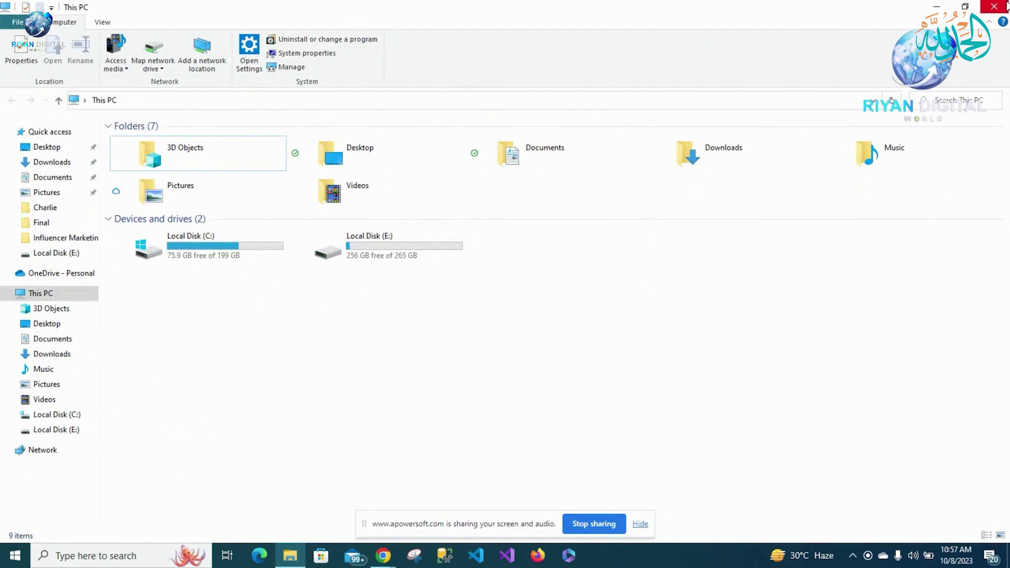
{"action": "left_click", "coordinate": [1007, 5]}
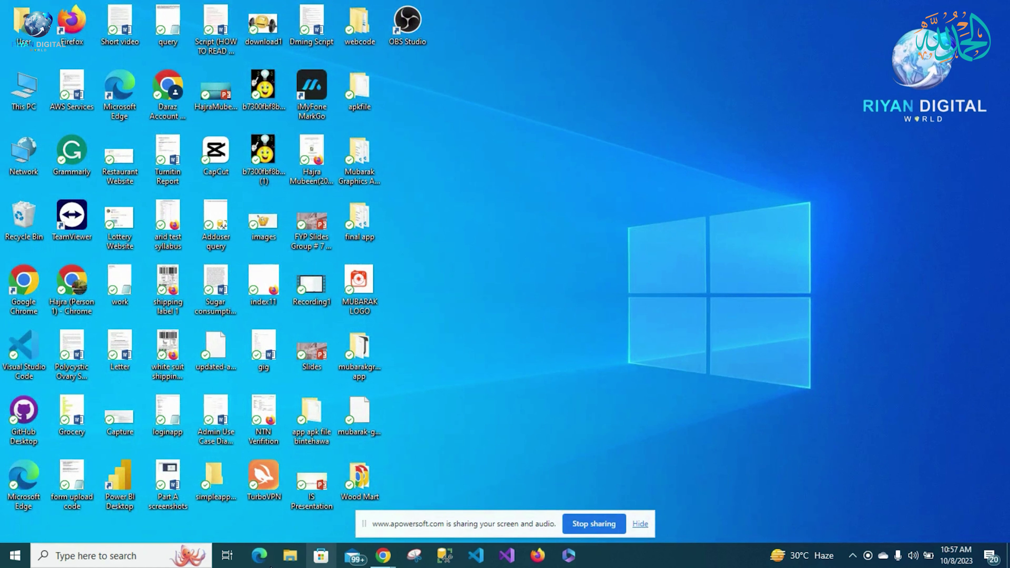
{"action": "left_click", "coordinate": [295, 565]}
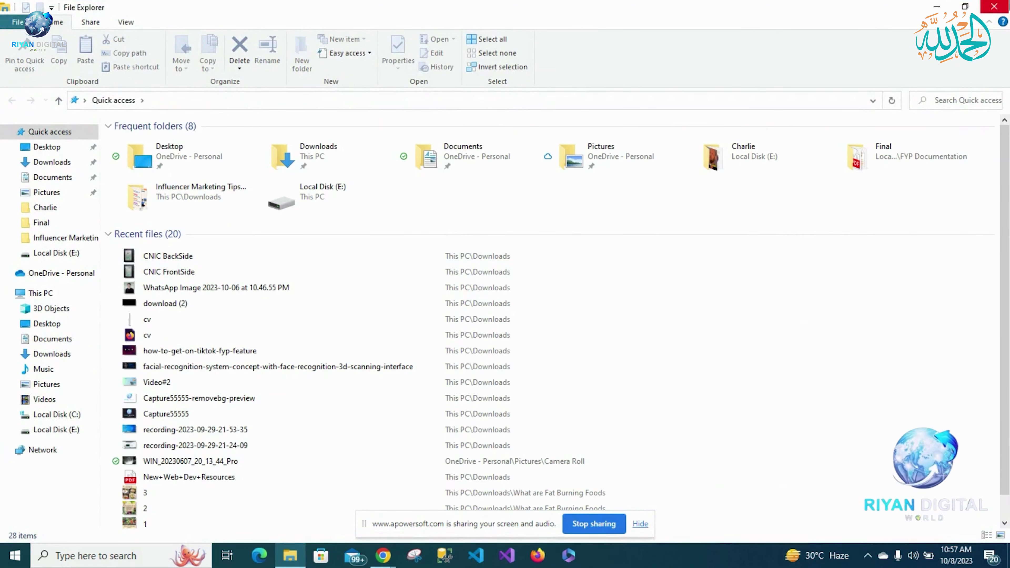
{"action": "left_click", "coordinate": [995, 6]}
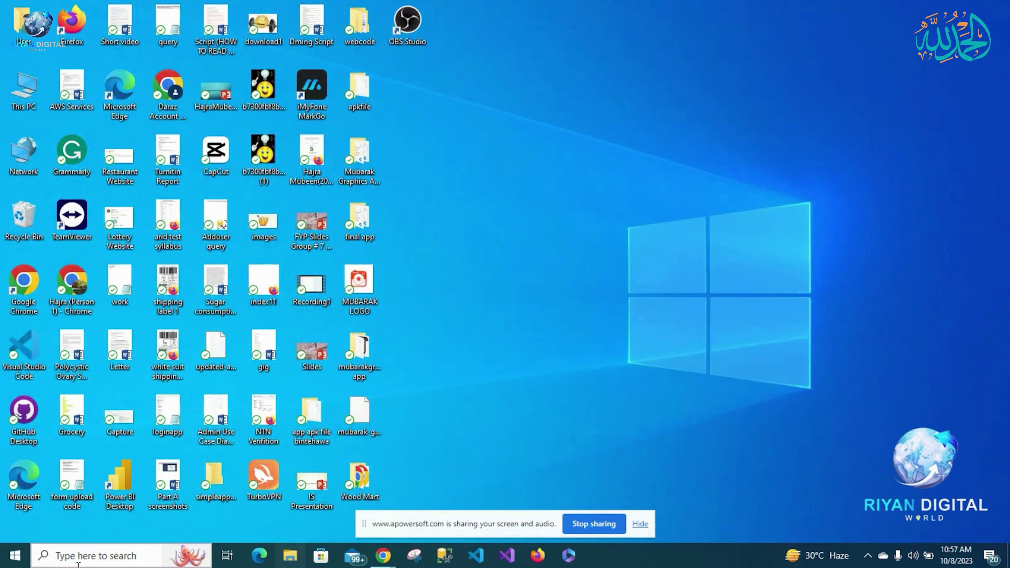
Step: Open File Explorer through a Windows search for "file"
{"action": "left_click", "coordinate": [78, 557]}
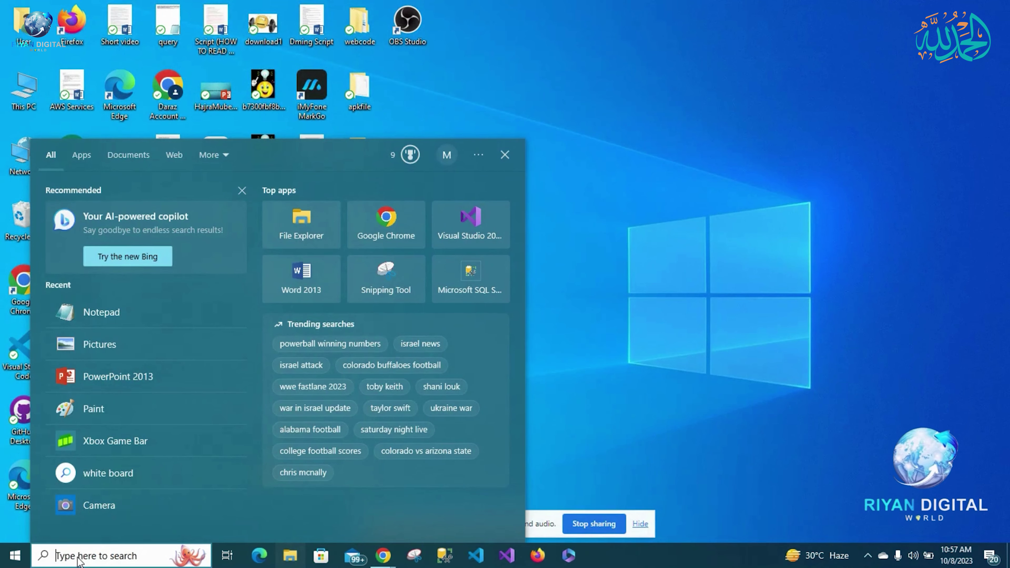
{"action": "type", "text": "file"}
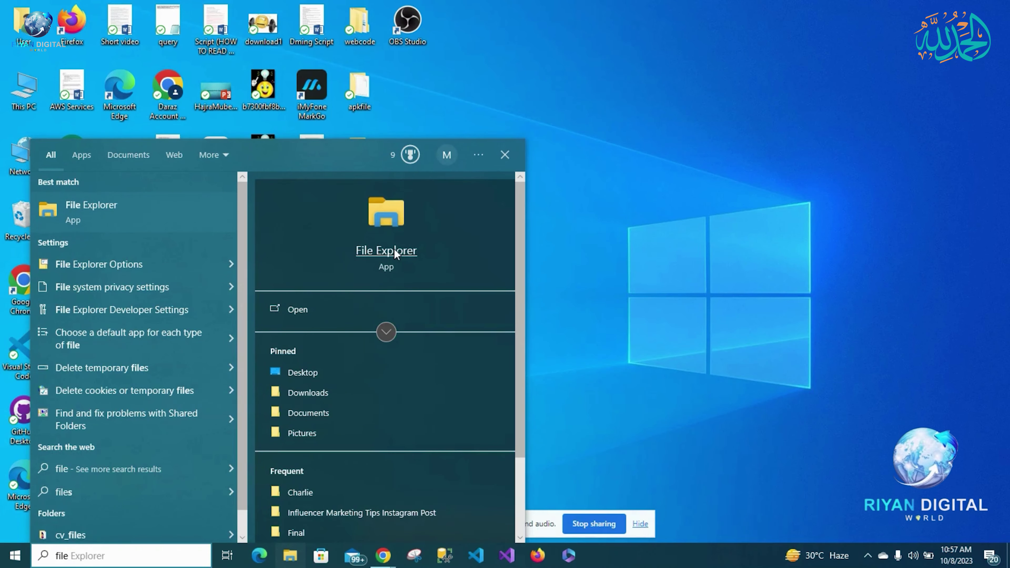
{"action": "left_click", "coordinate": [294, 310]}
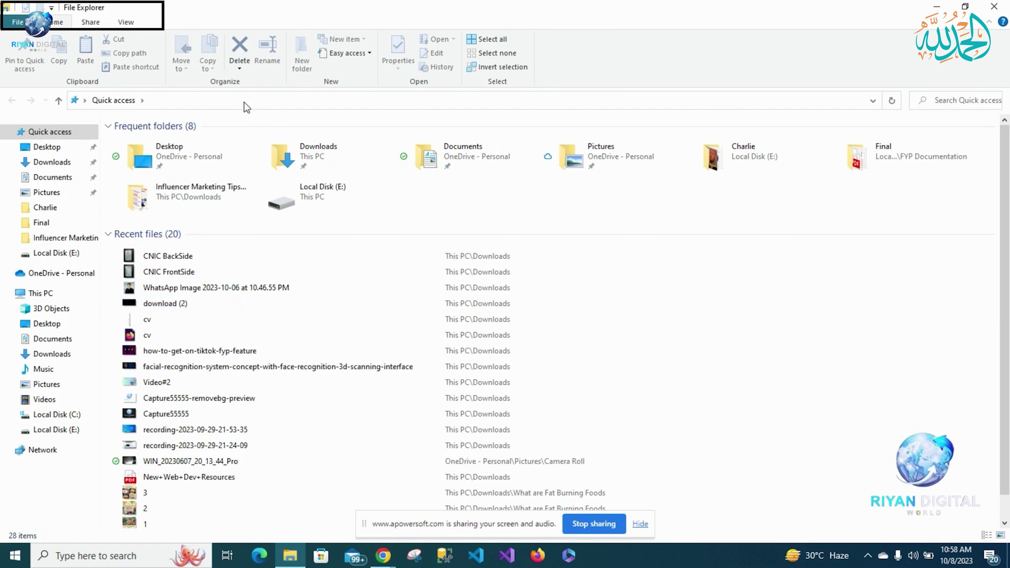
Step: Examine the Quick Access Toolbar customization options and the available sharing, view and home commands
{"action": "left_click", "coordinate": [51, 8]}
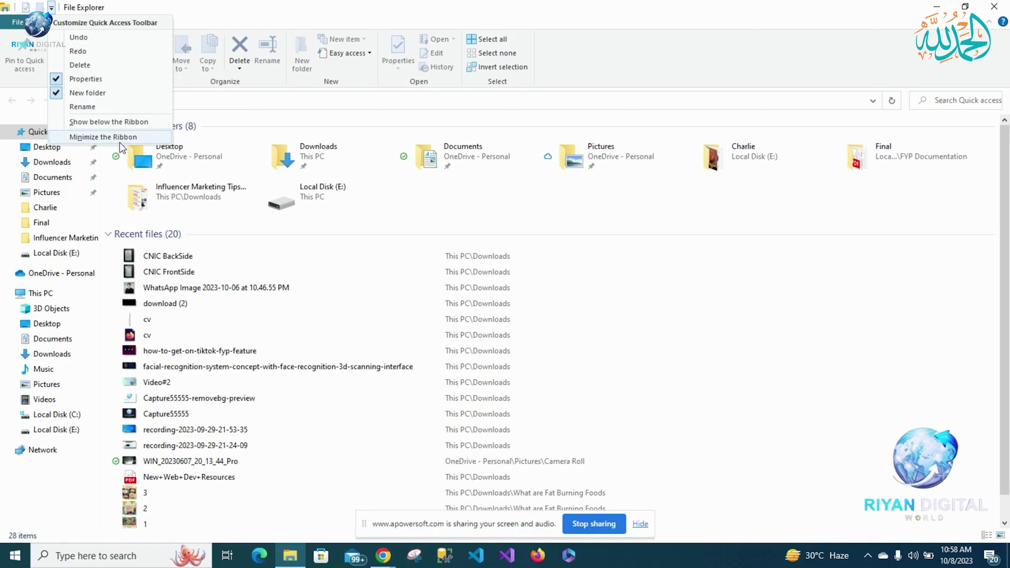
{"action": "left_click", "coordinate": [232, 113]}
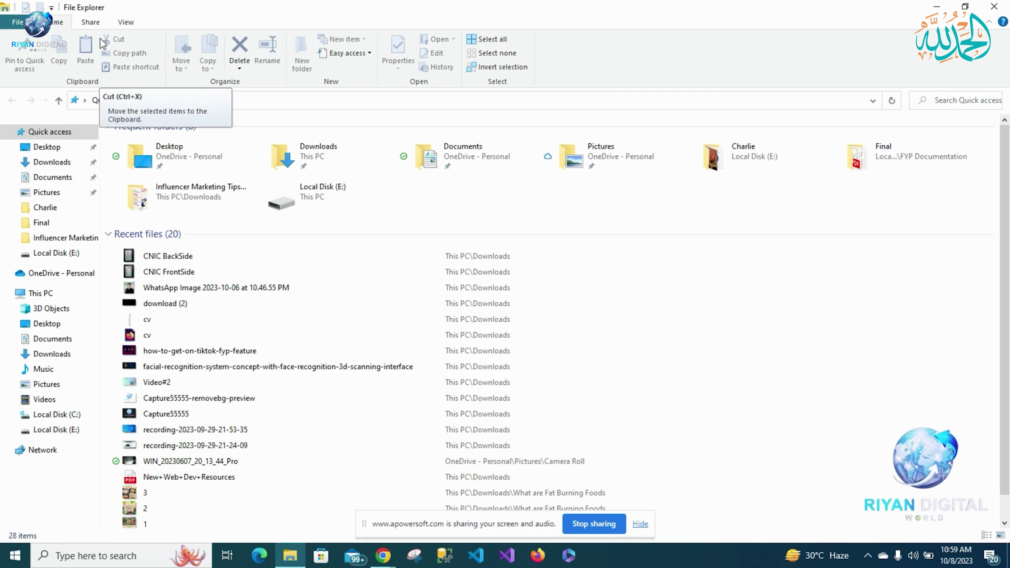
{"action": "left_click", "coordinate": [91, 22]}
{"action": "left_click", "coordinate": [125, 23]}
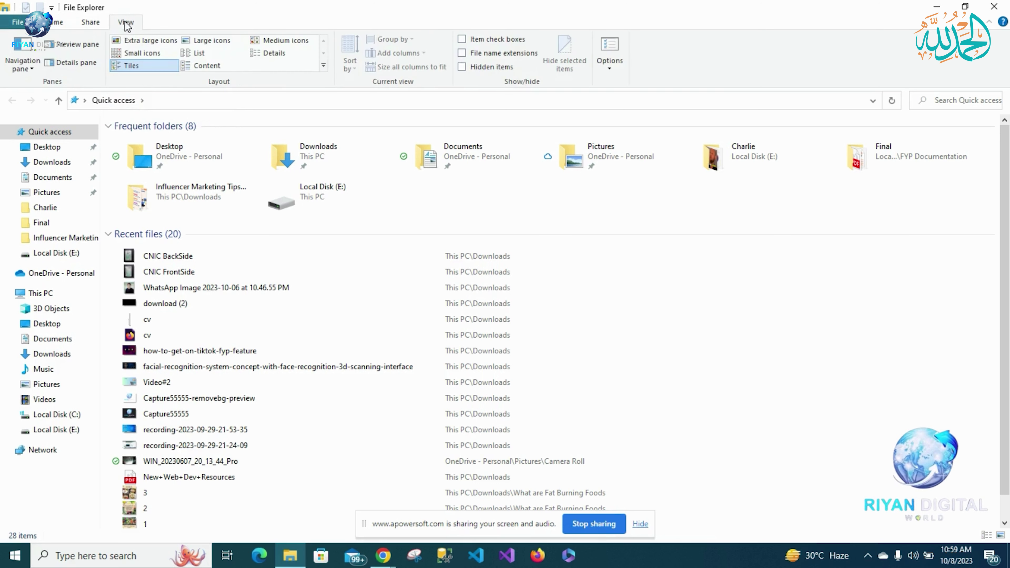
{"action": "left_click", "coordinate": [61, 24]}
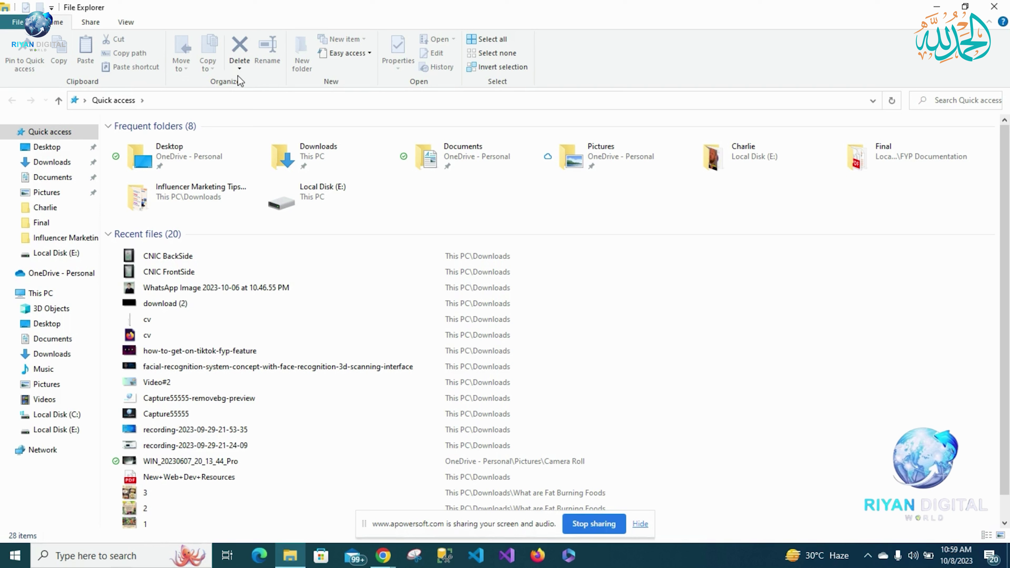
Step: Collapse the ribbon and expand it again
{"action": "left_click", "coordinate": [989, 22]}
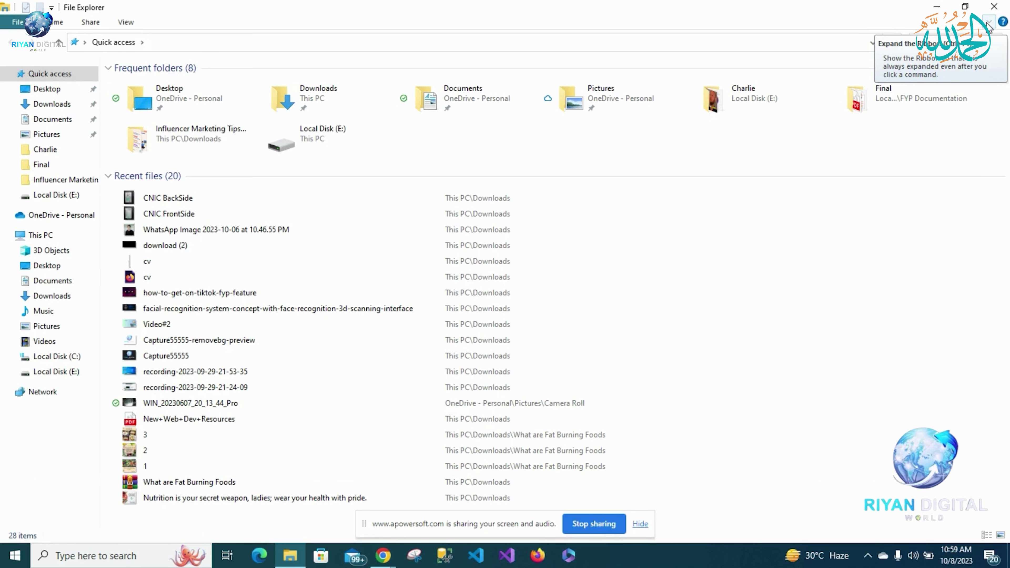
{"action": "left_click", "coordinate": [988, 22]}
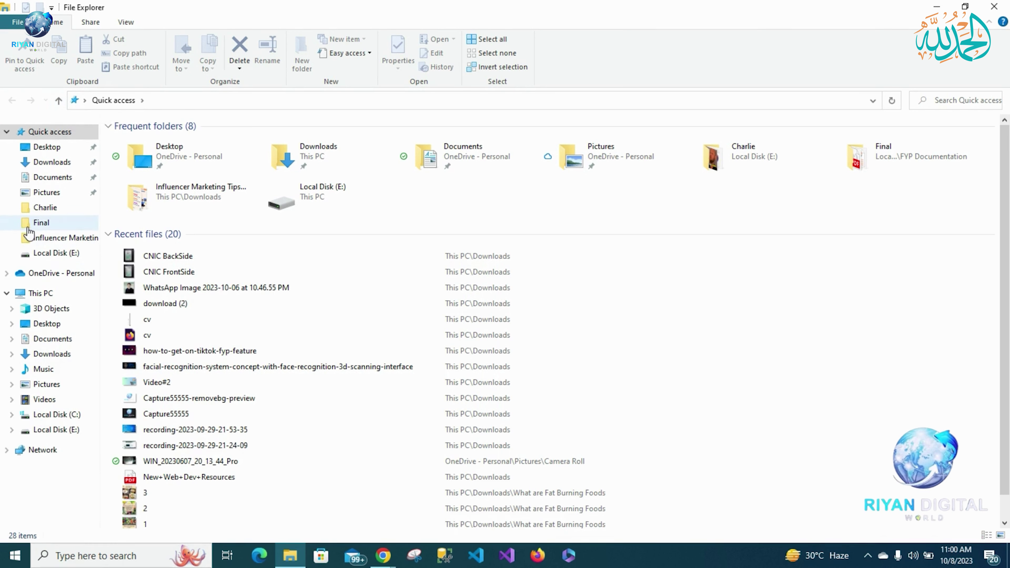
Step: Open the Documents folder, move back and forward between it and Quick access, and finish in Documents
{"action": "left_click", "coordinate": [38, 340]}
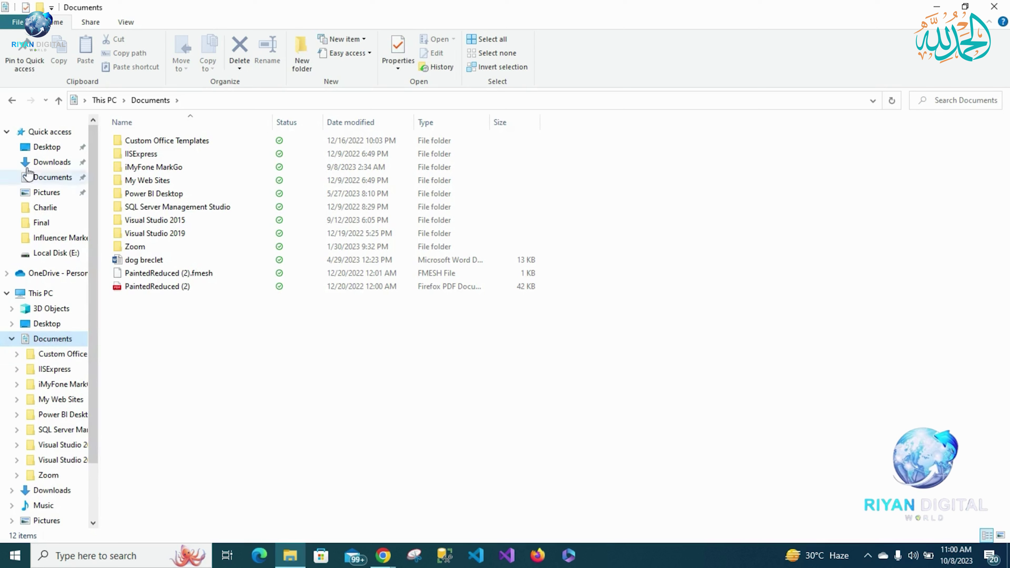
{"action": "left_click", "coordinate": [12, 101]}
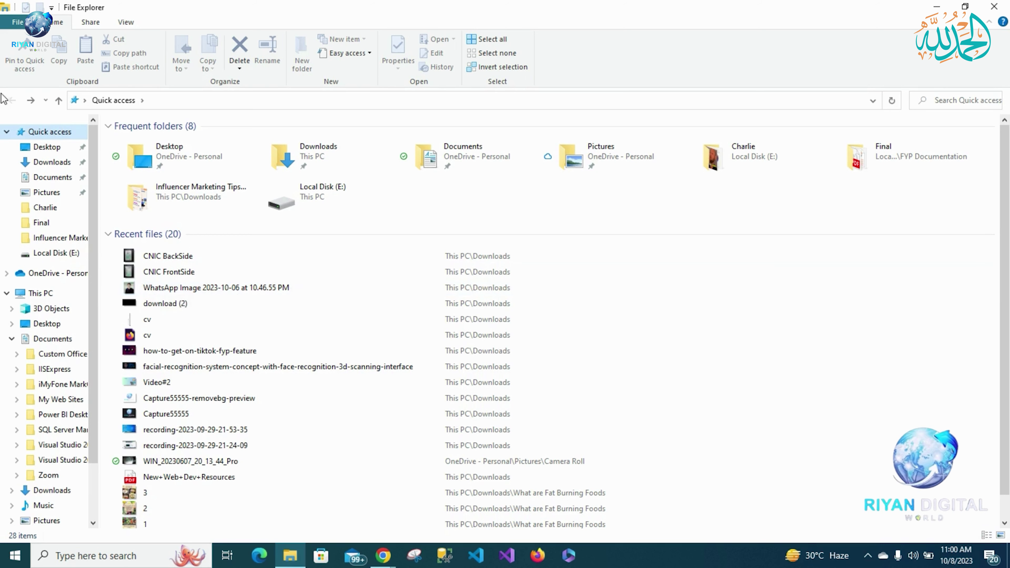
{"action": "left_click", "coordinate": [32, 101]}
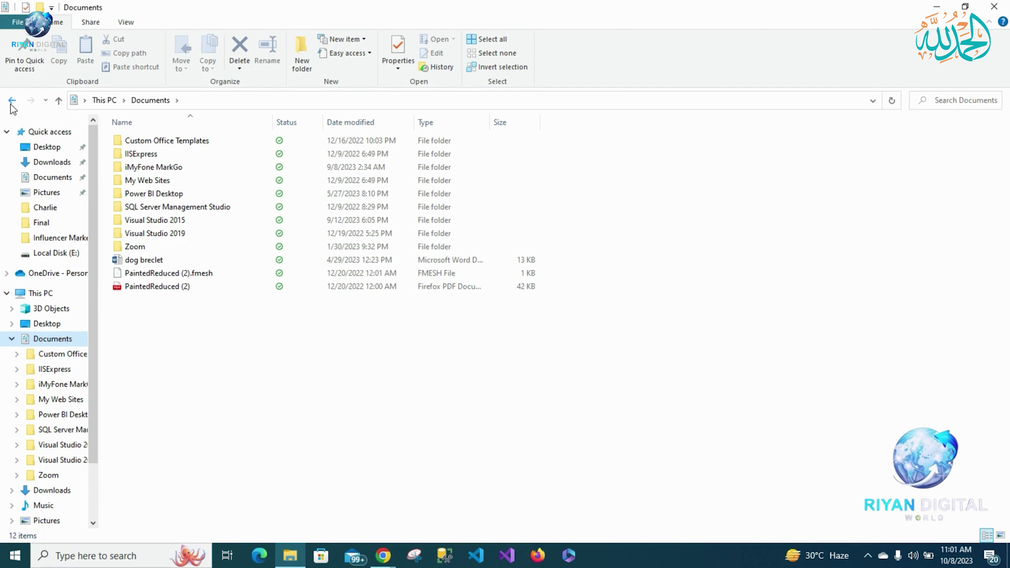
{"action": "left_click", "coordinate": [11, 104]}
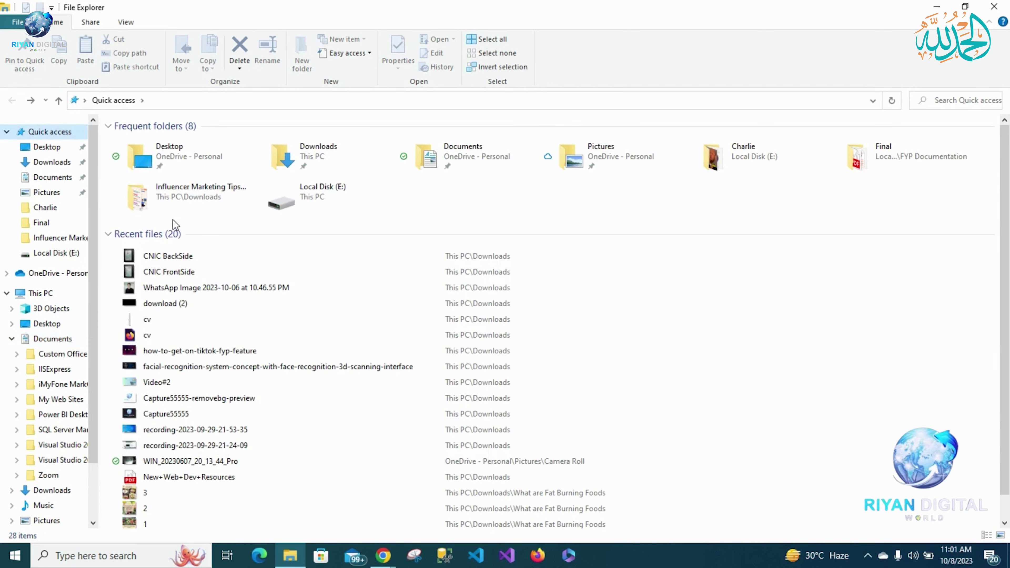
{"action": "left_click", "coordinate": [44, 340]}
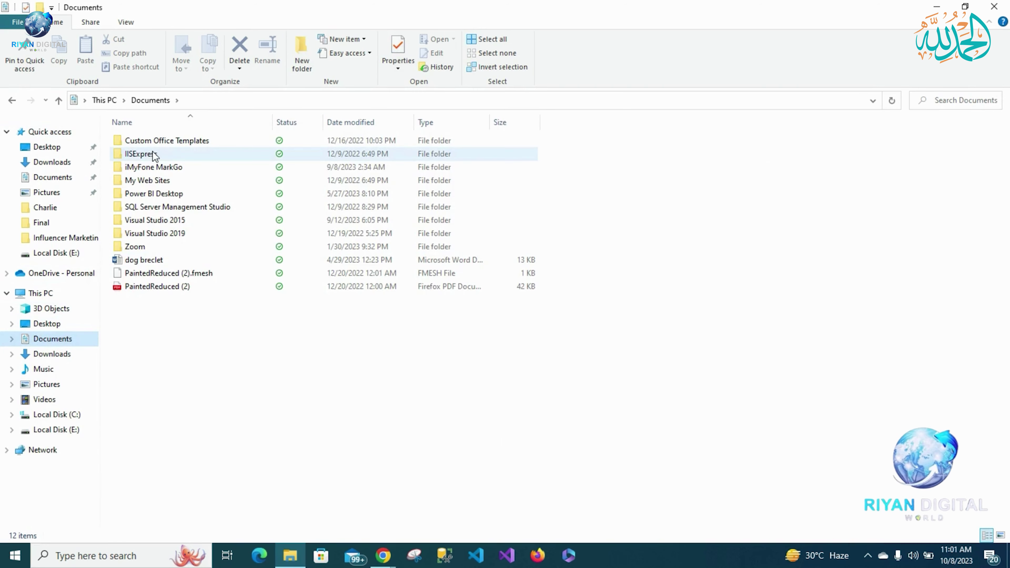
Step: Open the Zoom folder inside Documents, go back and forward once, and move up to the parent folder
{"action": "mouse_move", "coordinate": [154, 152]}
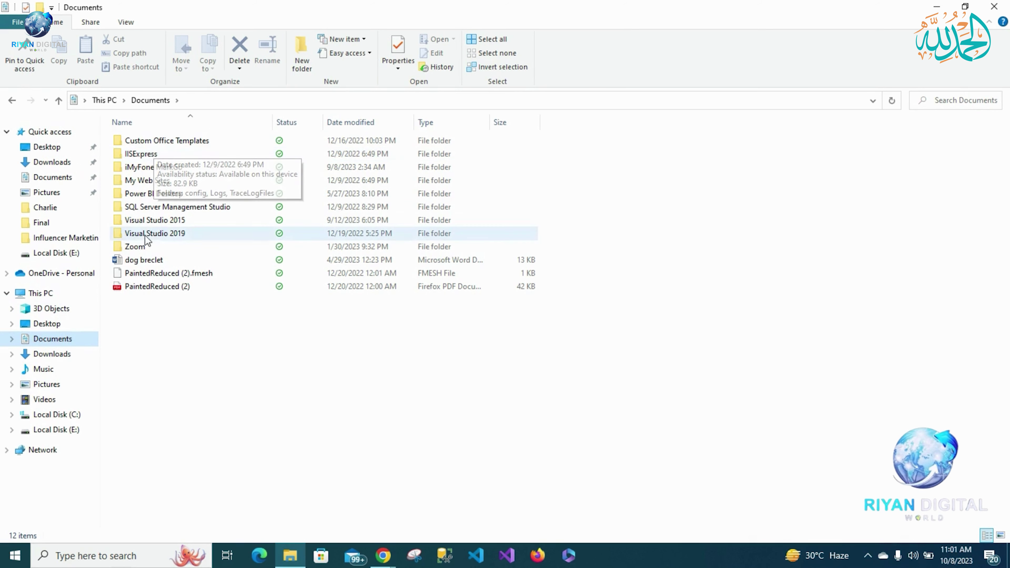
{"action": "double_click", "coordinate": [134, 246]}
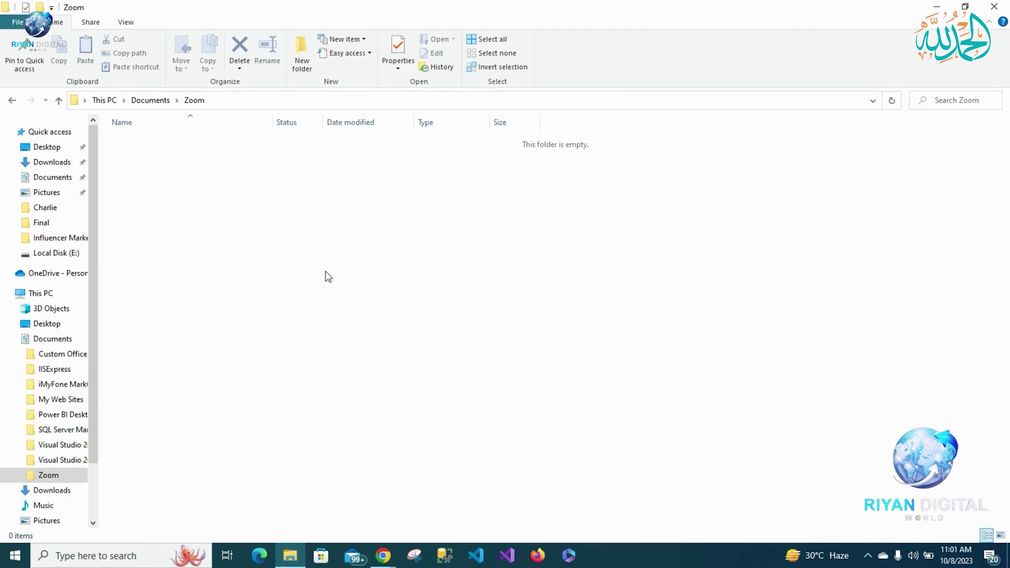
{"action": "left_click", "coordinate": [12, 101]}
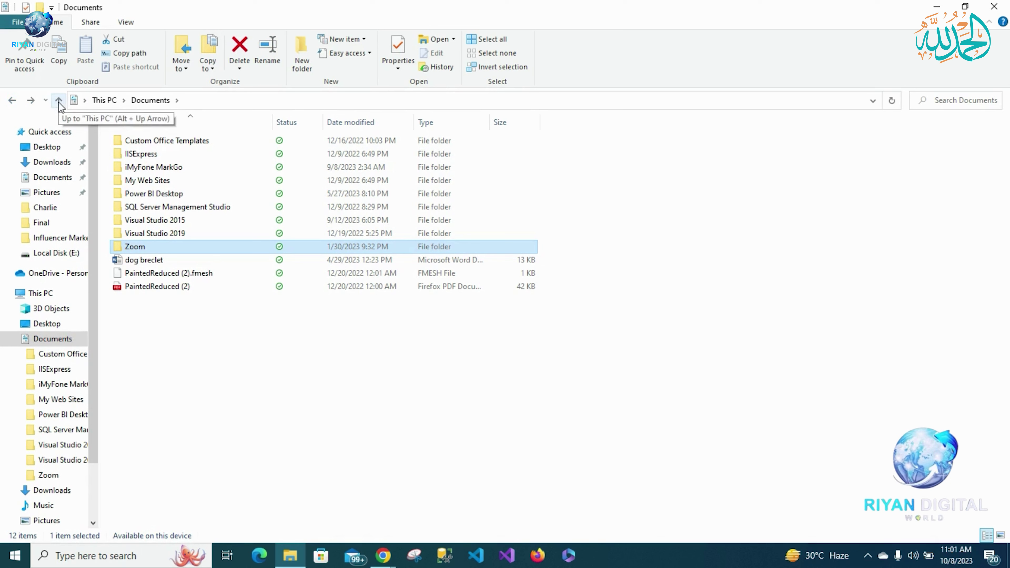
{"action": "left_click", "coordinate": [28, 102]}
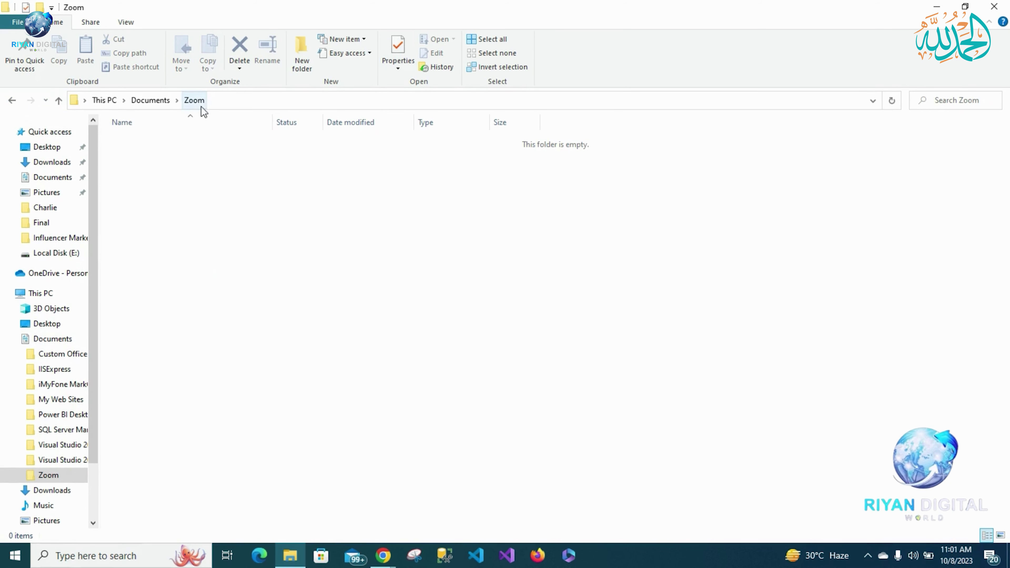
{"action": "left_click", "coordinate": [59, 101]}
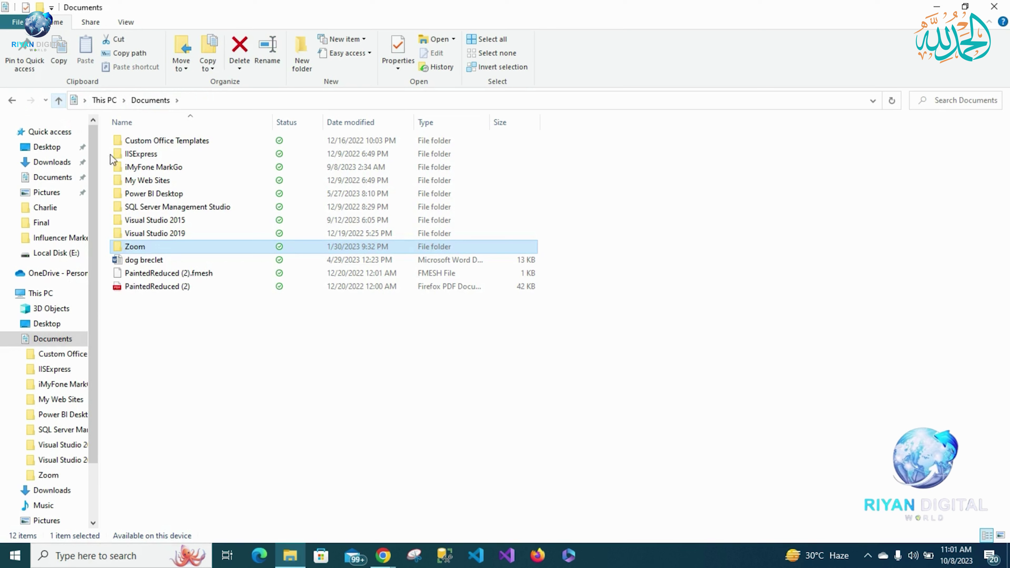
Step: Open the WebSite1 folder inside My Web Sites and return directly to Documents through the folder path
{"action": "double_click", "coordinate": [132, 183]}
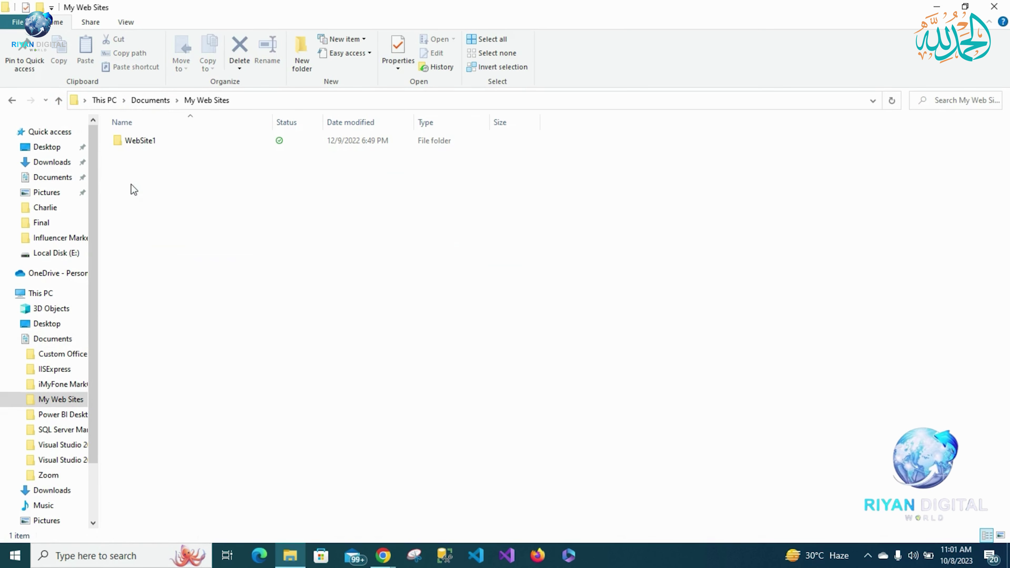
{"action": "double_click", "coordinate": [153, 144]}
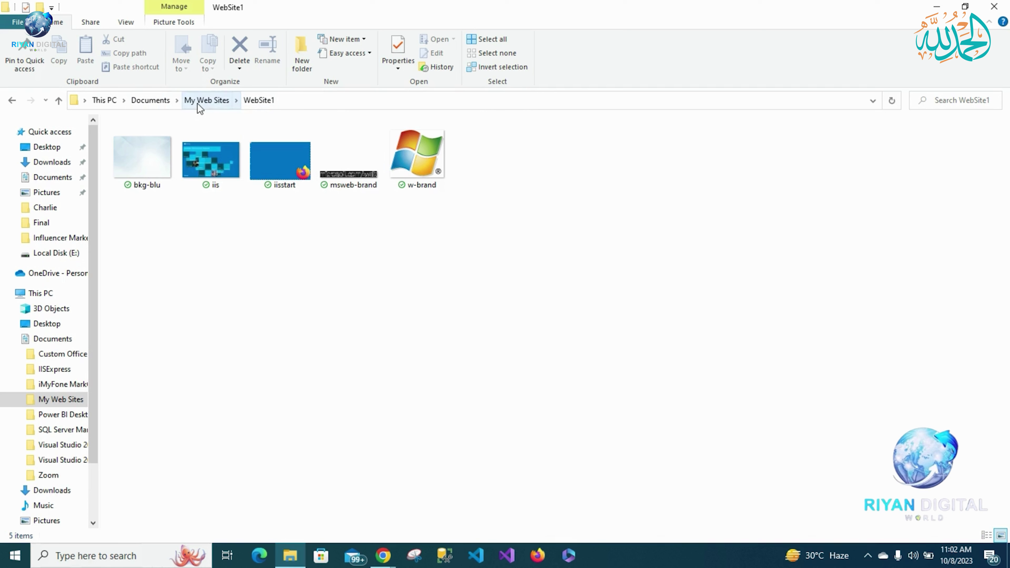
{"action": "left_click", "coordinate": [144, 104]}
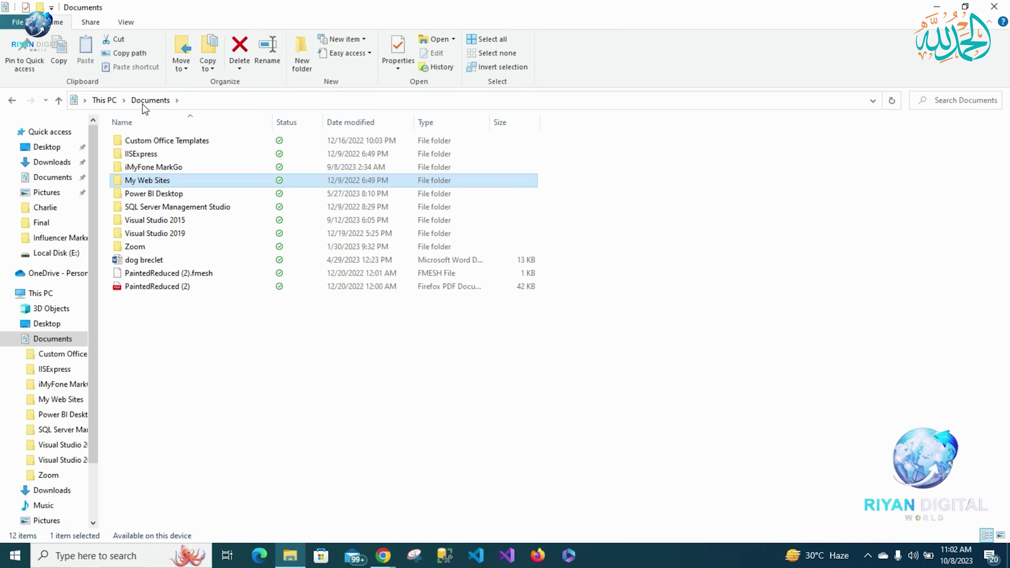
Step: View the previous locations for the folder path and the list of recently visited locations, dismissing both without choosing an entry
{"action": "left_click", "coordinate": [874, 104]}
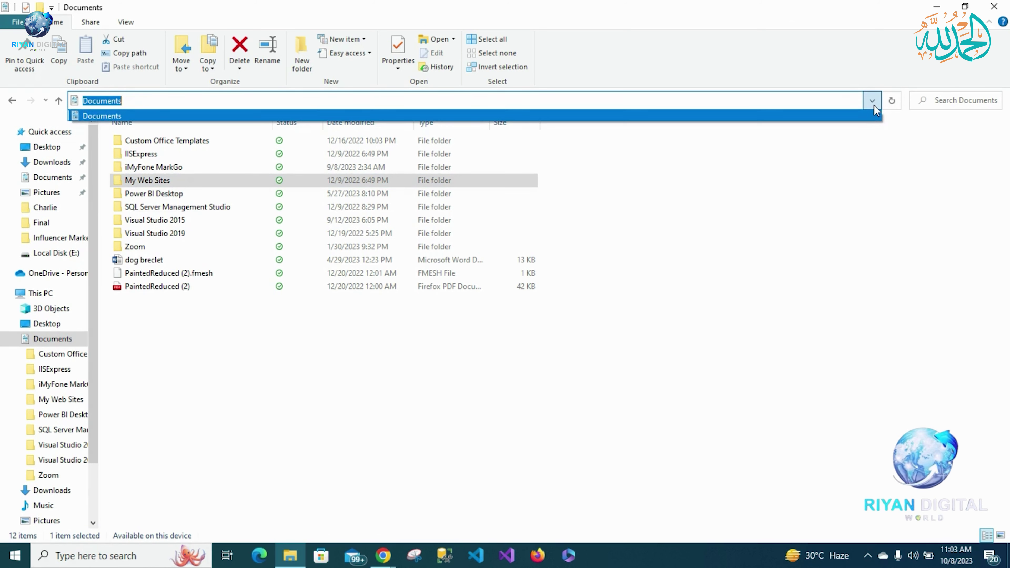
{"action": "left_click", "coordinate": [874, 105]}
{"action": "left_click", "coordinate": [737, 212]}
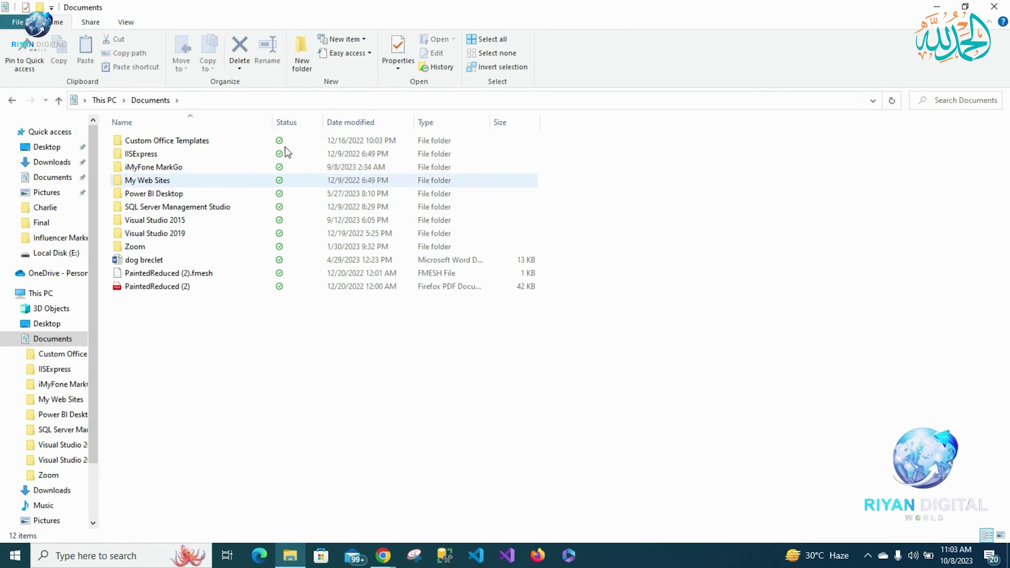
{"action": "left_click", "coordinate": [46, 101]}
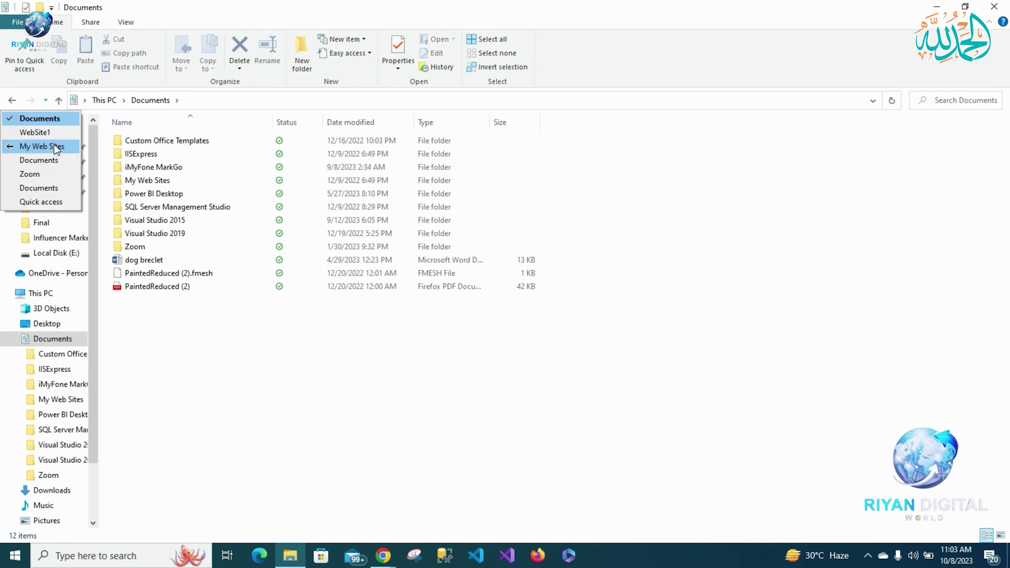
{"action": "left_click", "coordinate": [183, 325]}
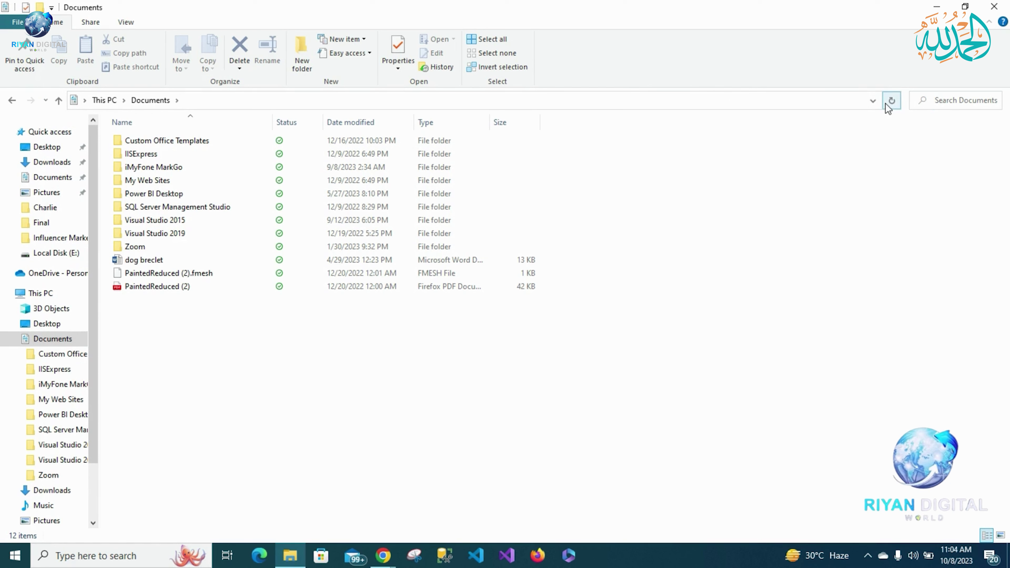
Step: Search the Documents folder for "sql ser" and display the full search results
{"action": "left_click", "coordinate": [944, 101]}
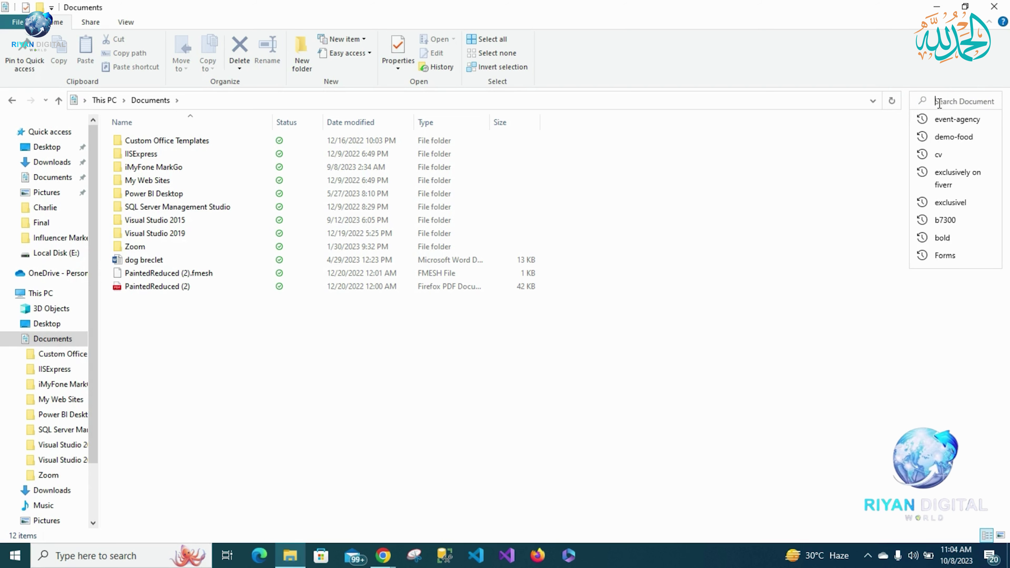
{"action": "type", "text": "sql"}
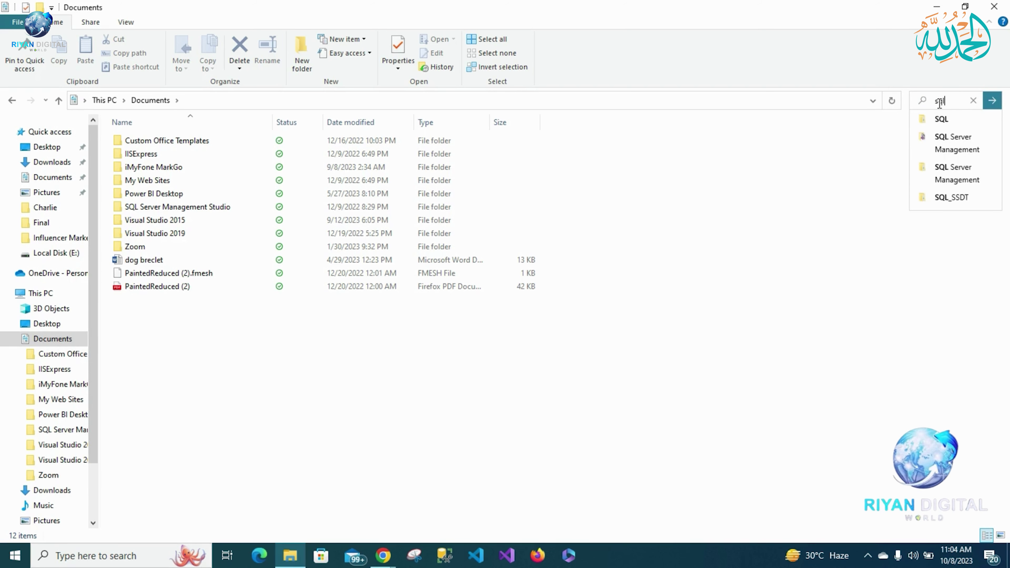
{"action": "type", "text": " ser"}
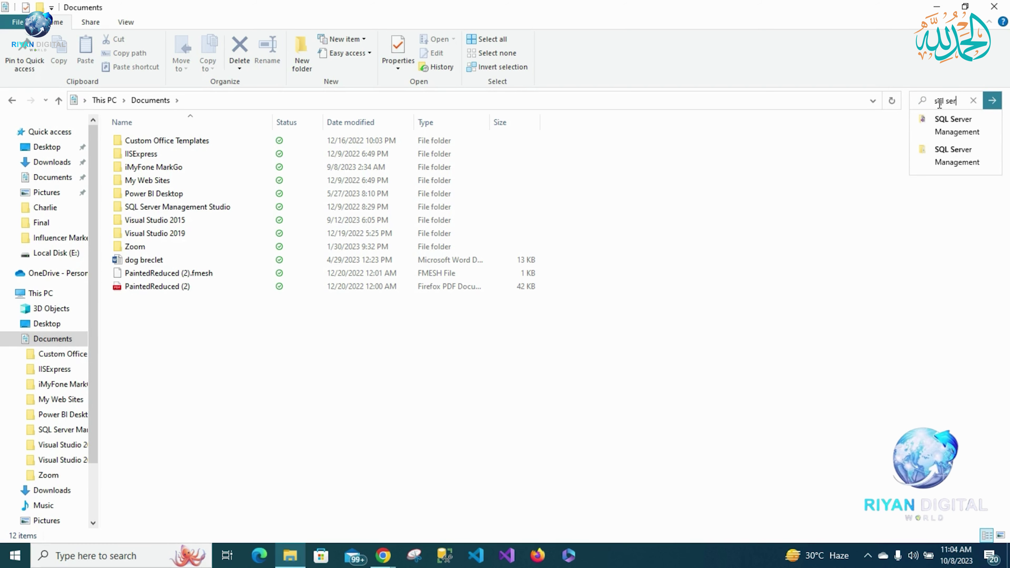
{"action": "left_click", "coordinate": [994, 103]}
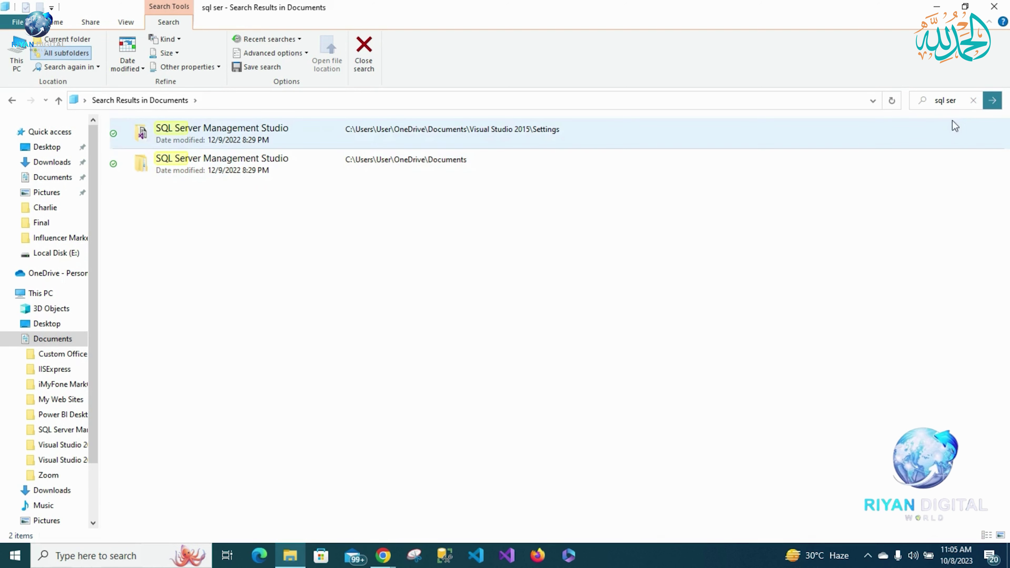
Step: Clear the search text, return to the Documents folder and dismiss the list of recent searches
{"action": "left_click", "coordinate": [974, 100]}
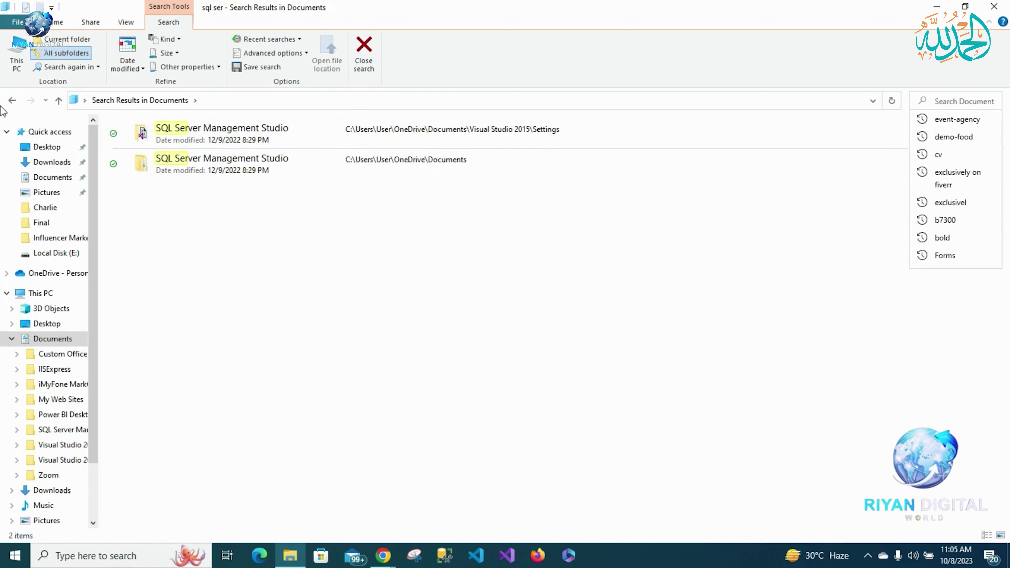
{"action": "left_click", "coordinate": [8, 101]}
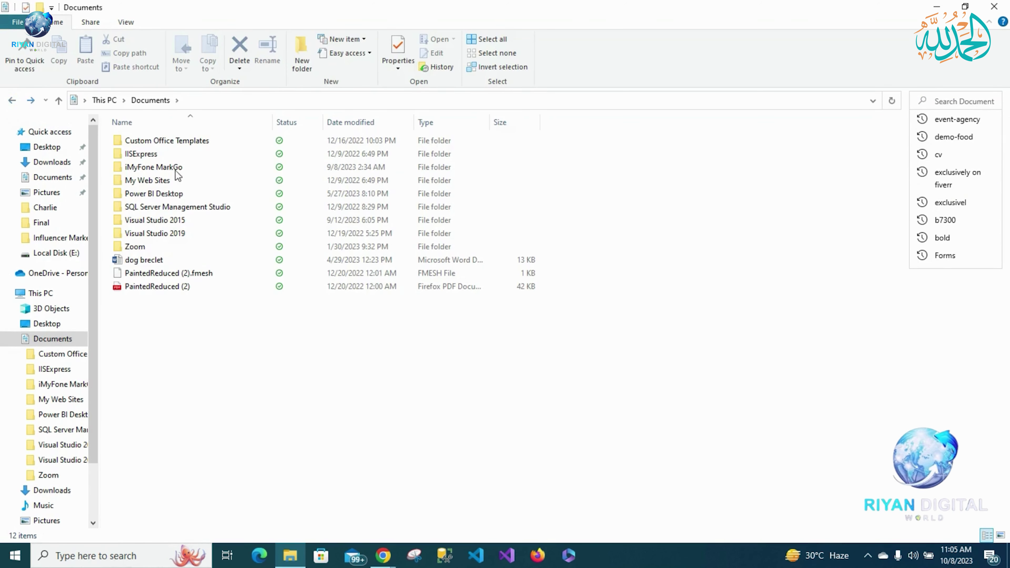
{"action": "left_click", "coordinate": [735, 169]}
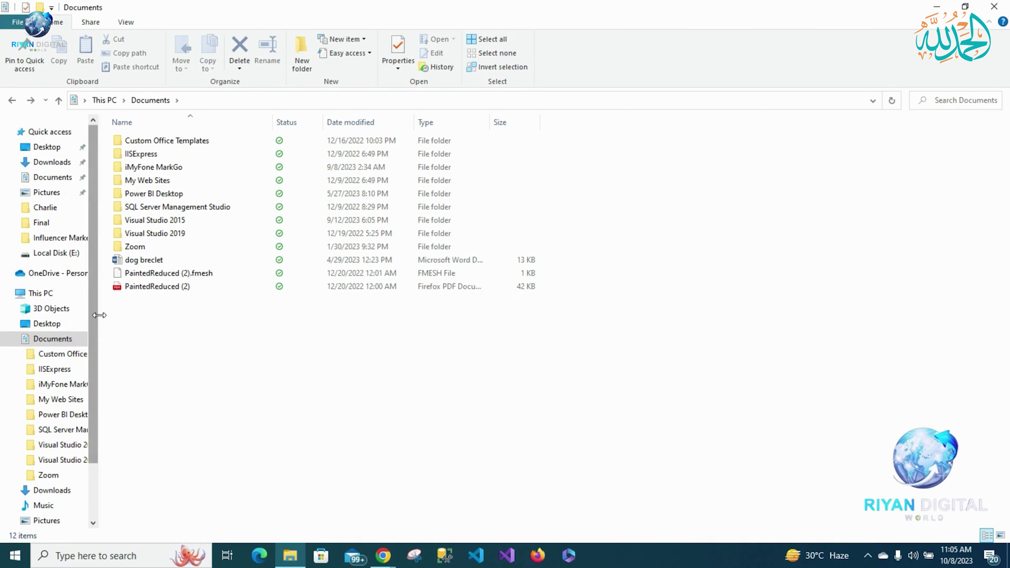
Step: Widen the navigation pane so the folder names fit, and collapse and re-expand Quick access twice
{"action": "left_click_drag", "start_coordinate": [99, 315], "coordinate": [175, 316]}
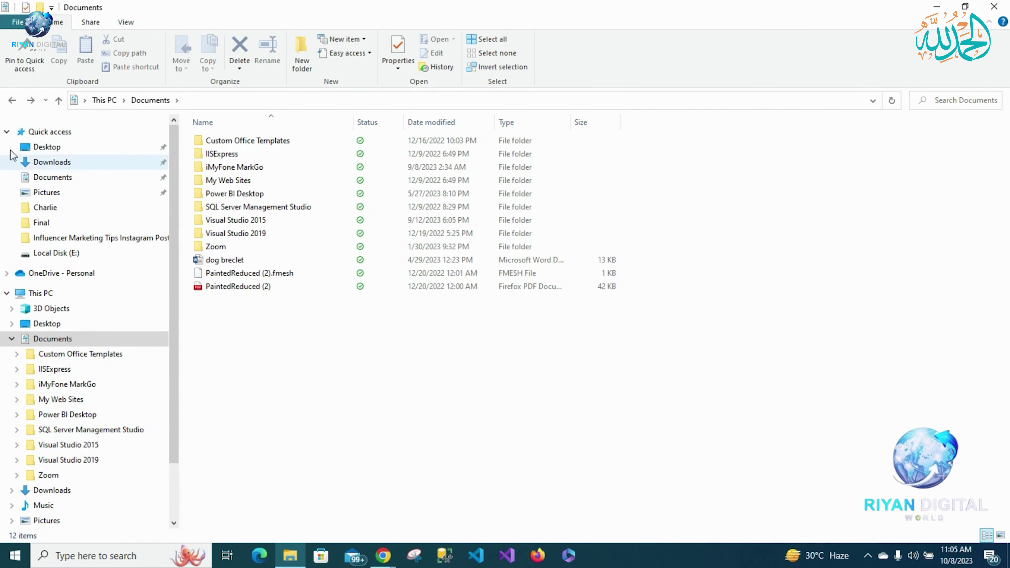
{"action": "left_click", "coordinate": [6, 133]}
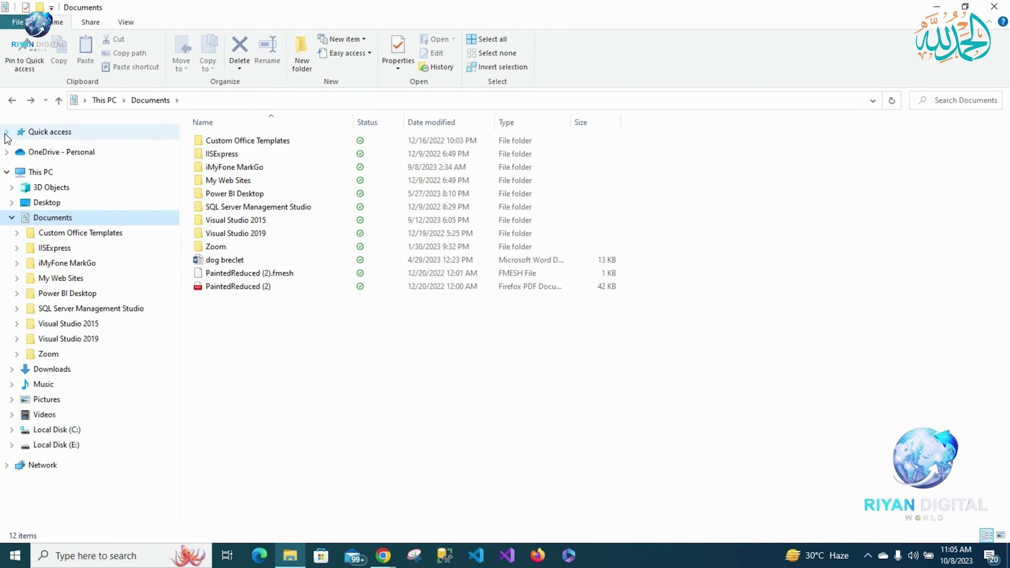
{"action": "left_click", "coordinate": [7, 133]}
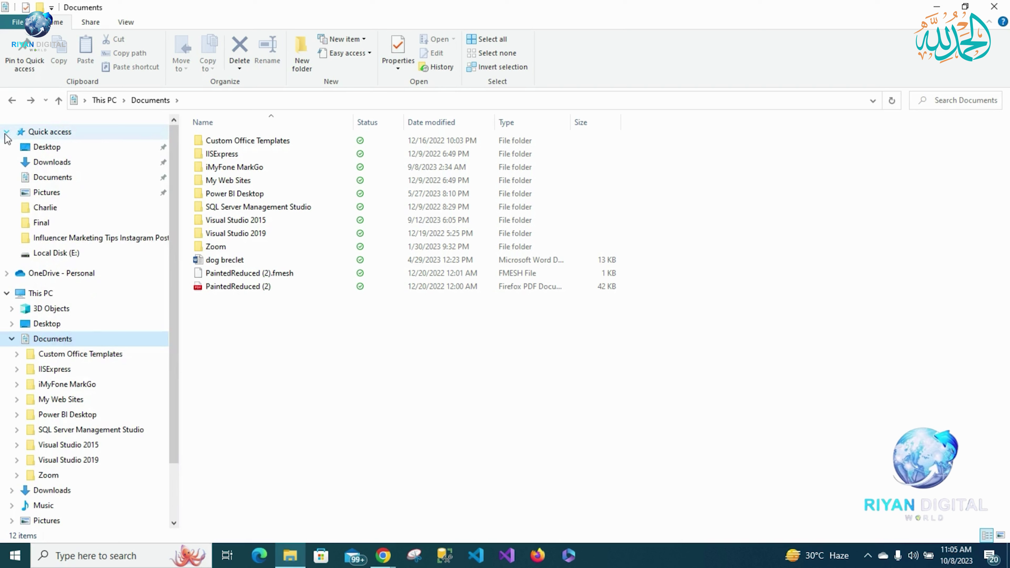
{"action": "left_click", "coordinate": [6, 133]}
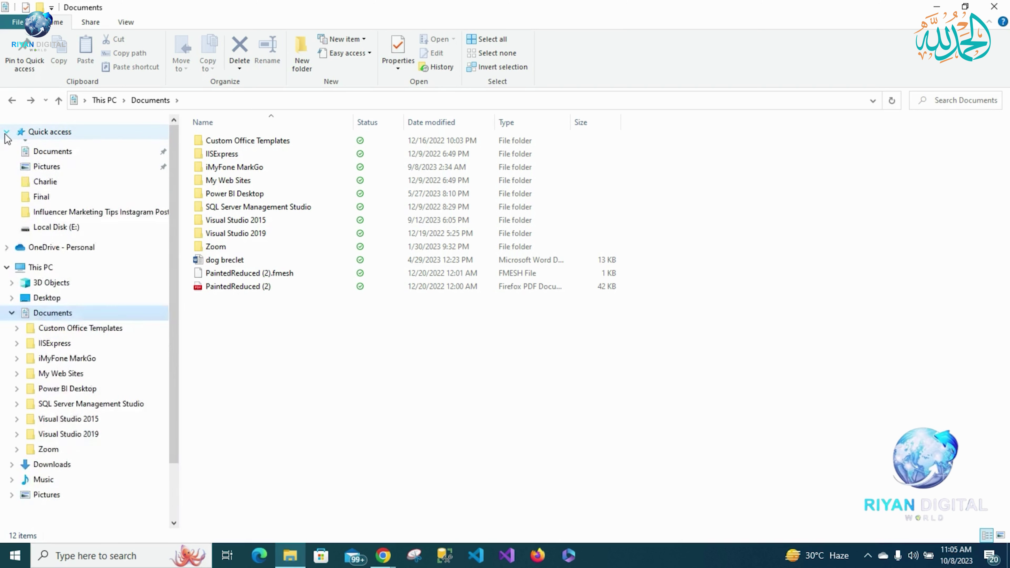
{"action": "left_click", "coordinate": [6, 133]}
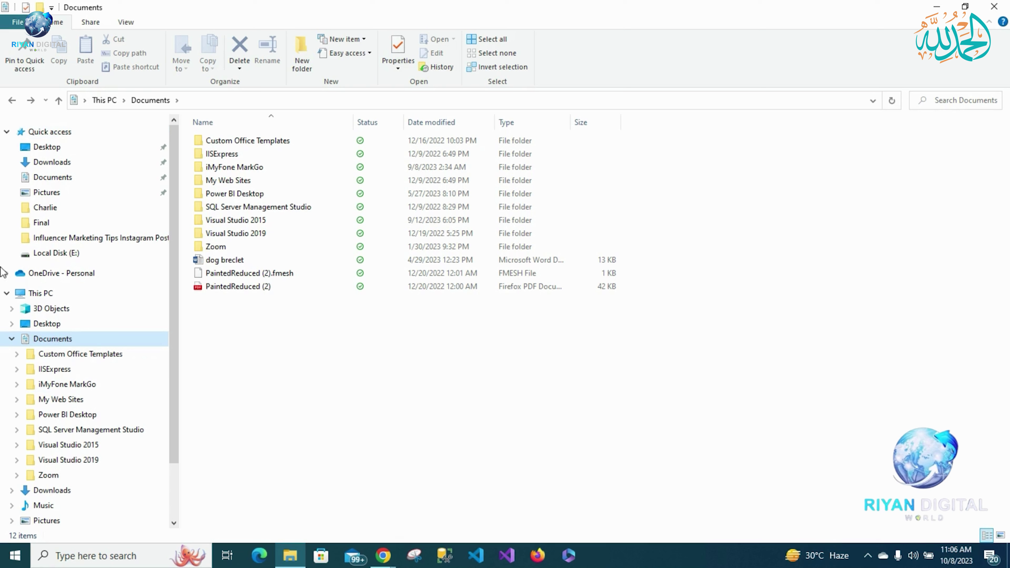
Step: Collapse and re-expand This PC in the navigation pane, and expand its Desktop branch and collapse it again
{"action": "left_click", "coordinate": [7, 293]}
{"action": "left_click", "coordinate": [7, 294]}
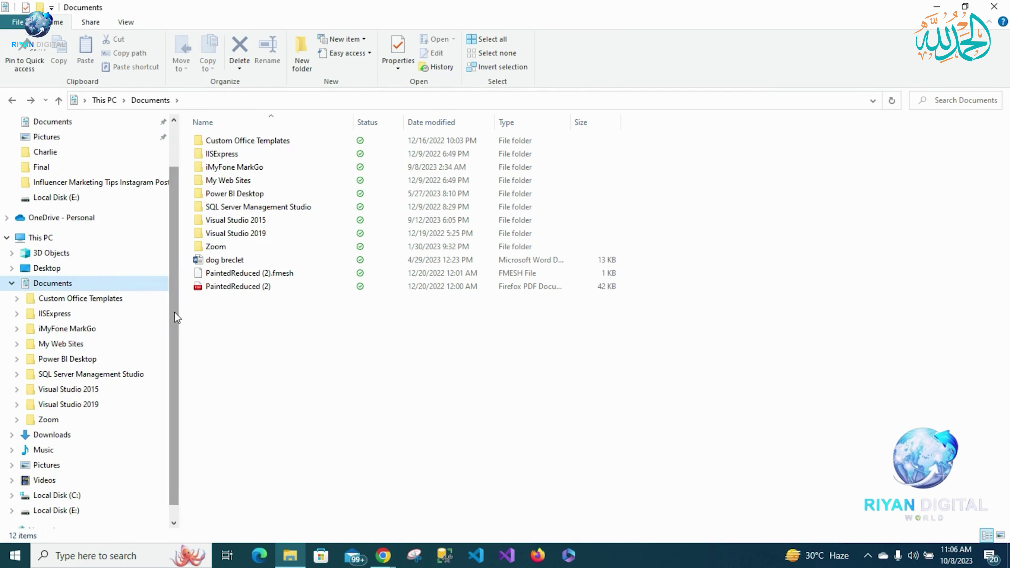
{"action": "left_click_drag", "start_coordinate": [175, 313], "coordinate": [173, 342]}
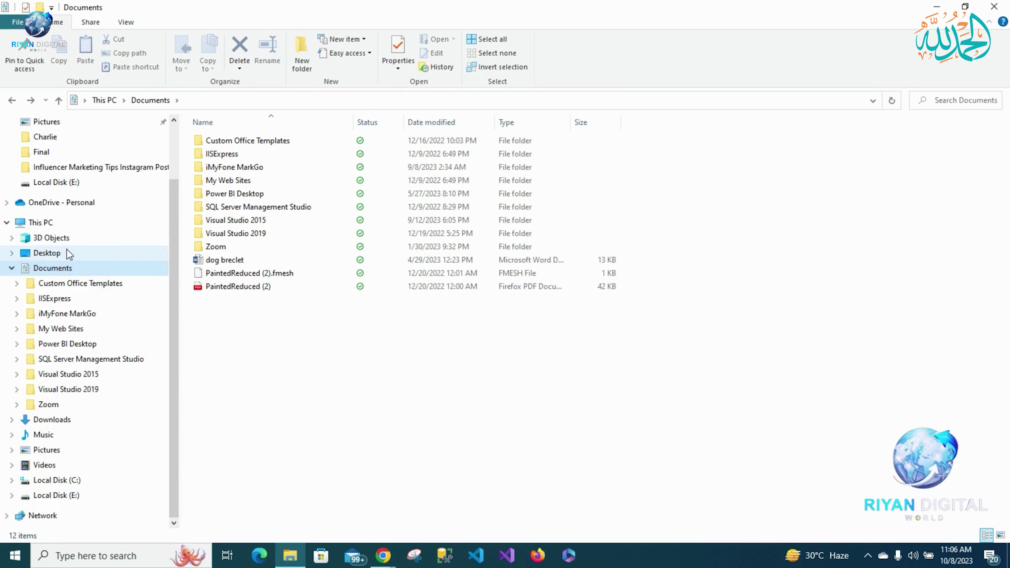
{"action": "left_click", "coordinate": [13, 253]}
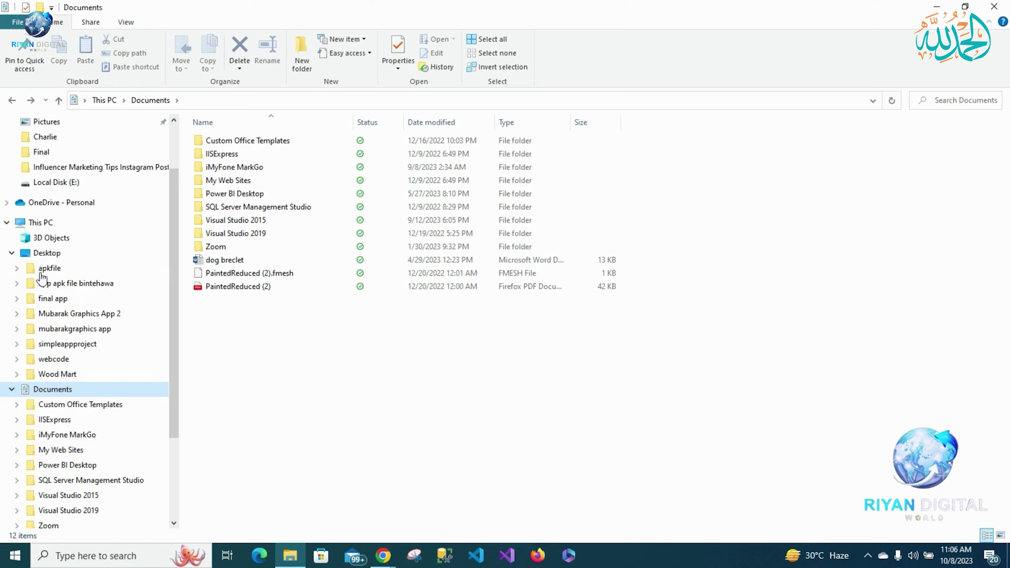
{"action": "left_click", "coordinate": [12, 253]}
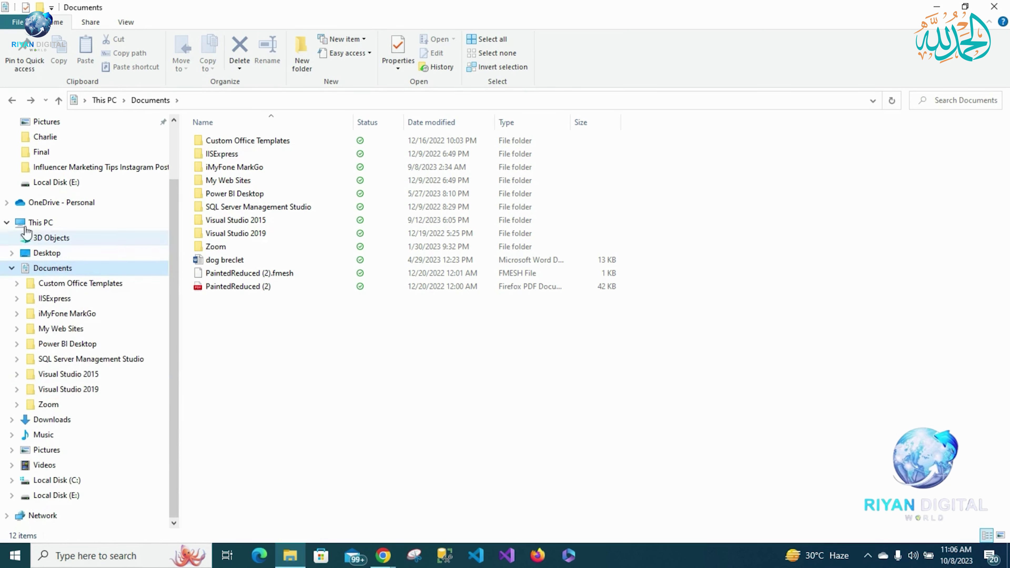
Step: Open This PC, try the Extra large, Large and Medium icons layouts, and set the layout back to Tiles
{"action": "left_click", "coordinate": [40, 223]}
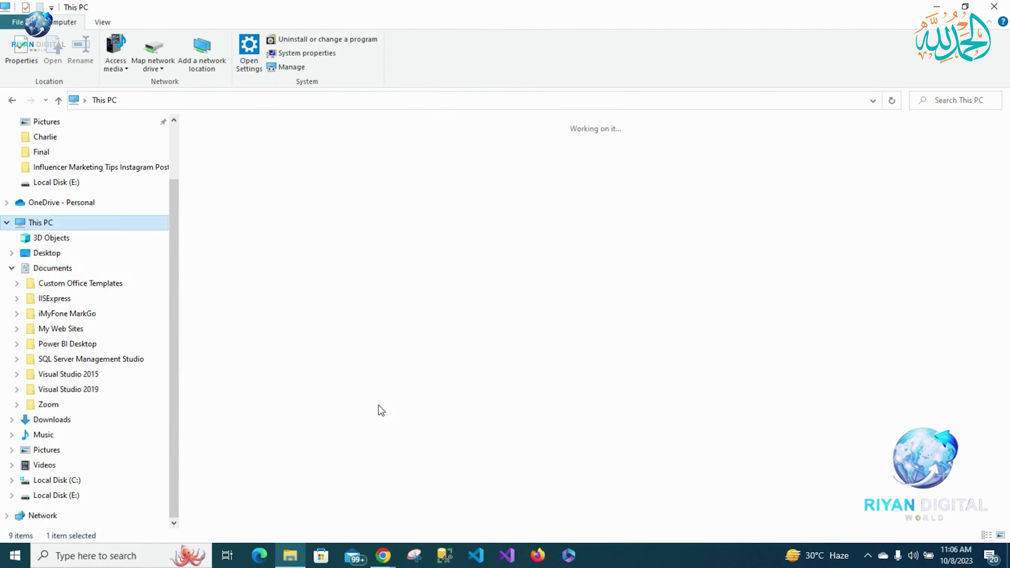
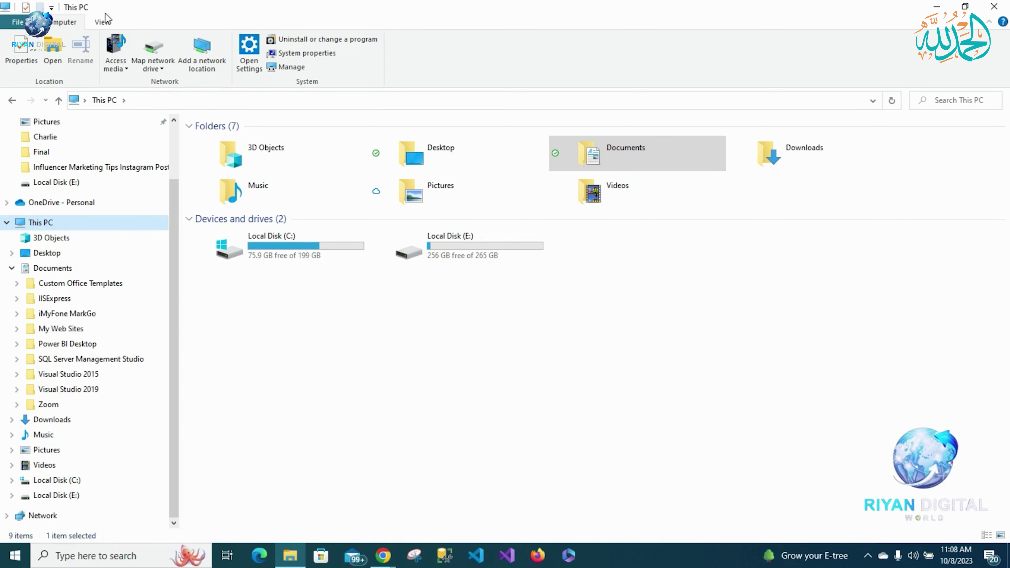
{"action": "left_click", "coordinate": [104, 22]}
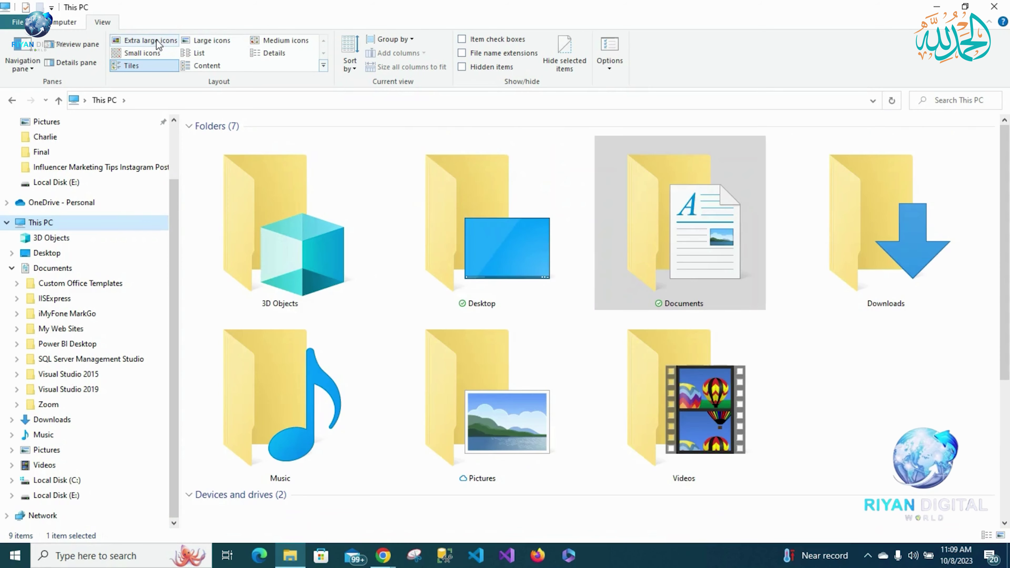
{"action": "left_click", "coordinate": [156, 41]}
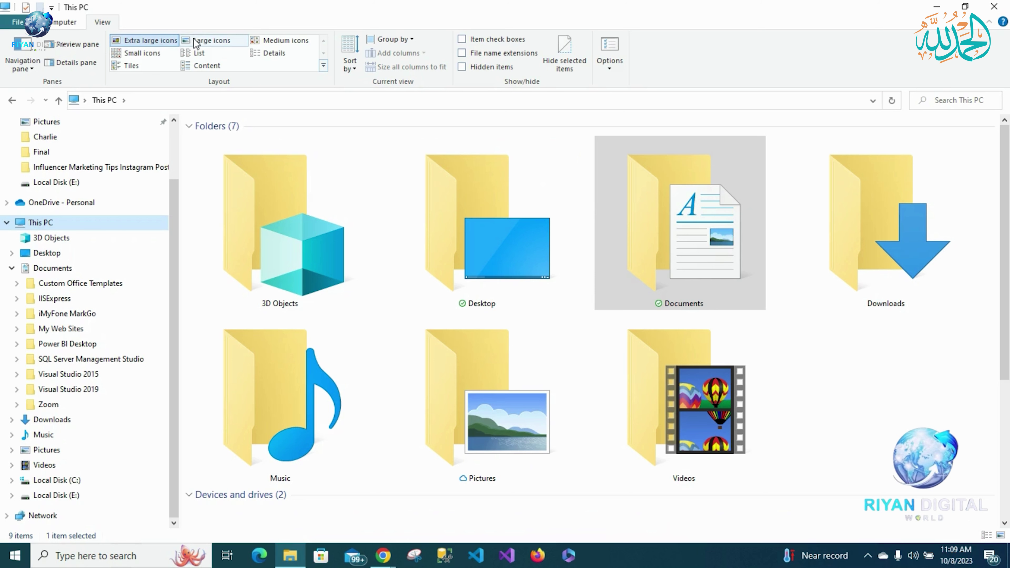
{"action": "left_click", "coordinate": [198, 42]}
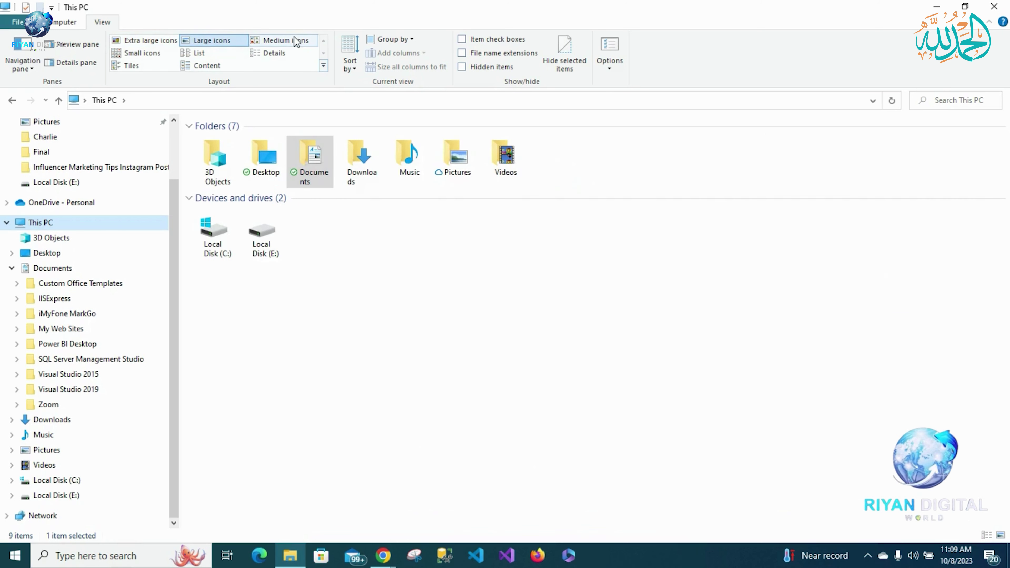
{"action": "left_click", "coordinate": [288, 41]}
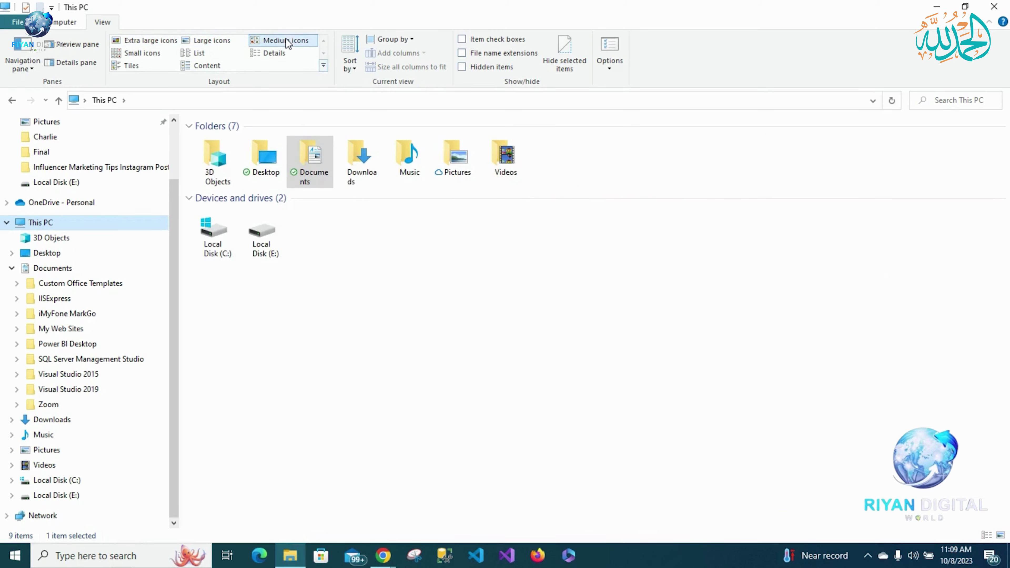
{"action": "left_click", "coordinate": [204, 41]}
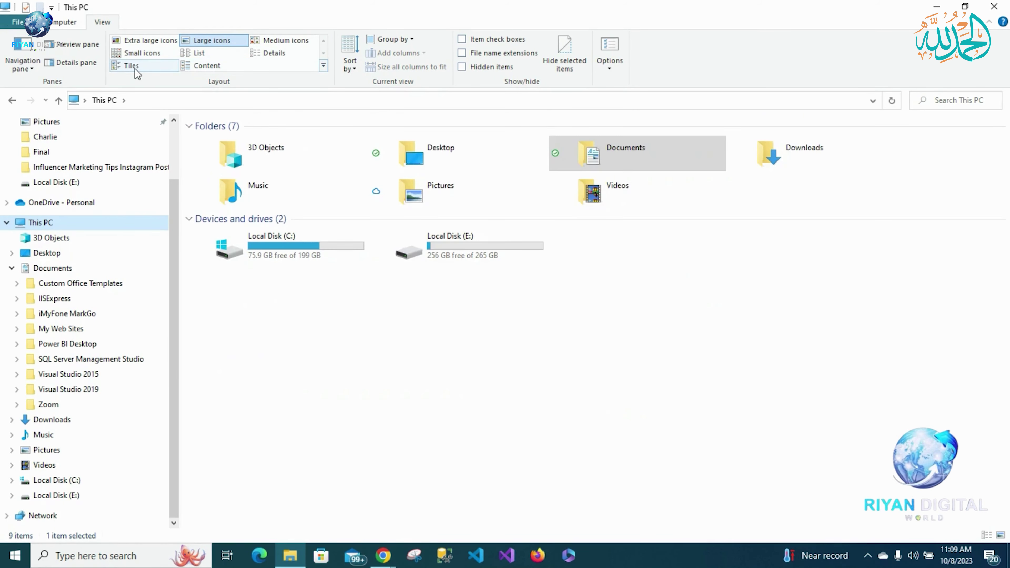
{"action": "left_click", "coordinate": [135, 67]}
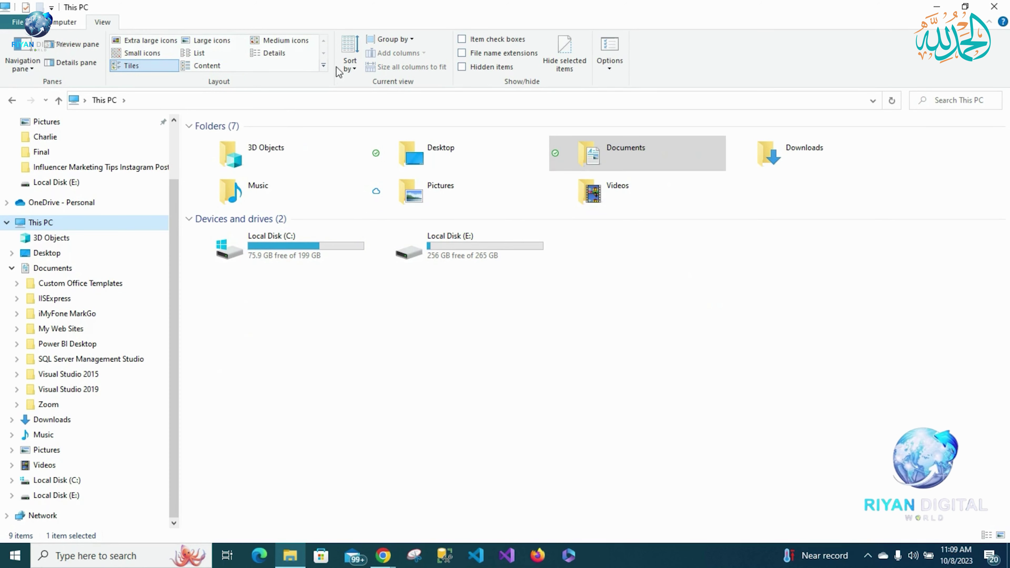
Step: Sort the items in This PC by Total Size
{"action": "left_click", "coordinate": [350, 66]}
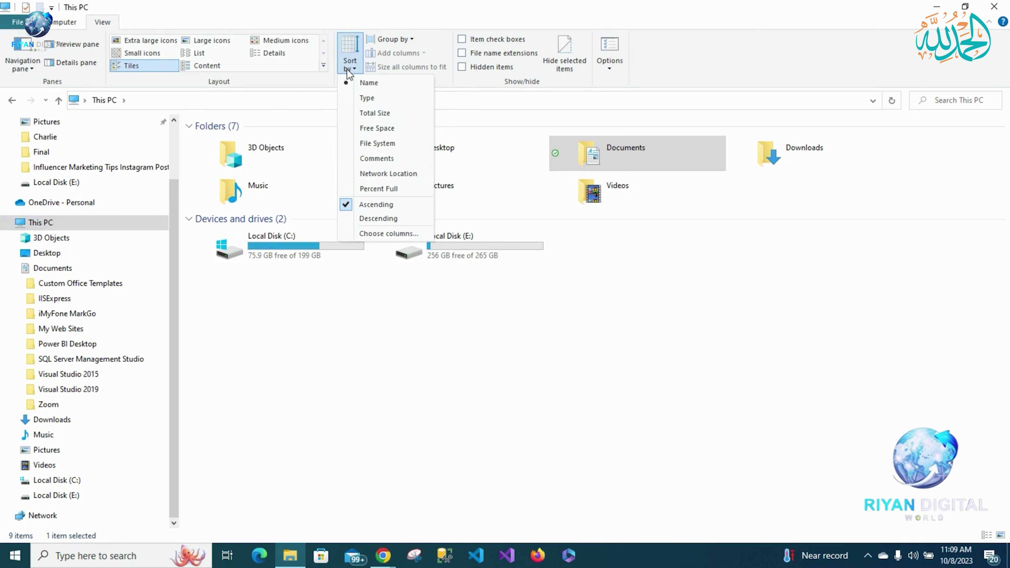
{"action": "left_click", "coordinate": [373, 111]}
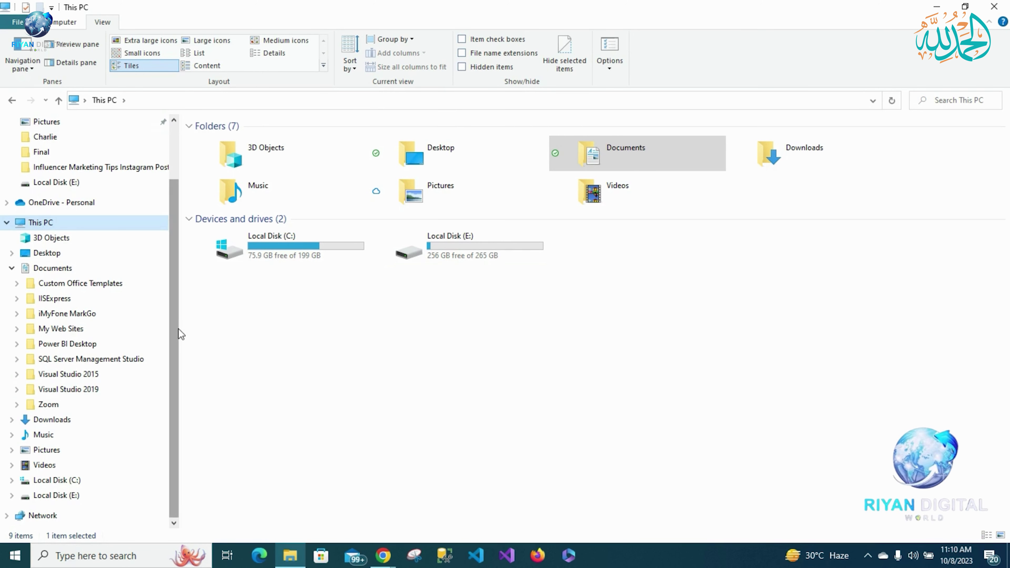
Step: Open the Desktop folder from Quick access and switch to the Documents folder
{"action": "scroll", "coordinate": [181, 334], "scroll_direction": "up", "scroll_amount": 2}
{"action": "left_click", "coordinate": [39, 153]}
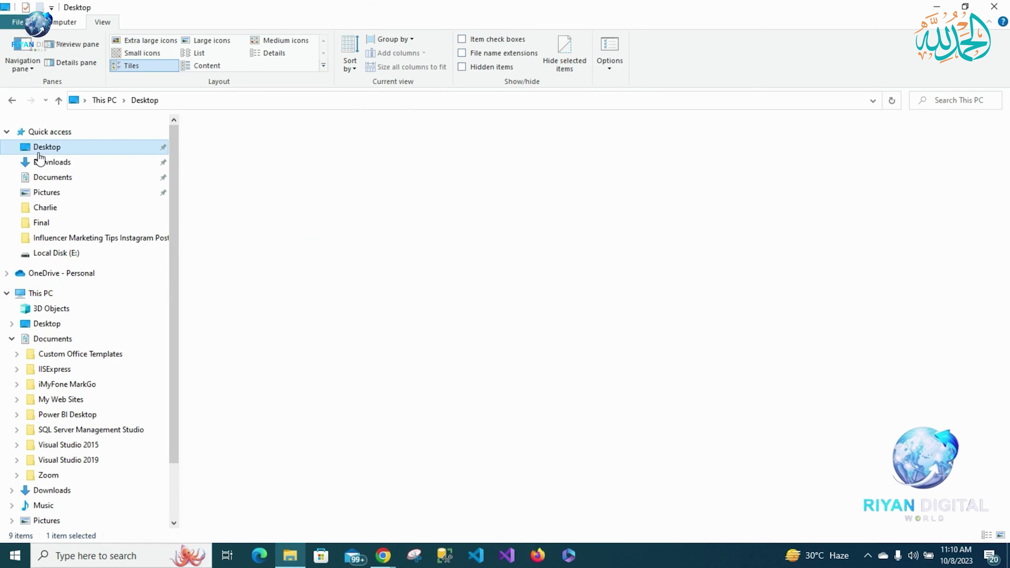
{"action": "left_click", "coordinate": [45, 177]}
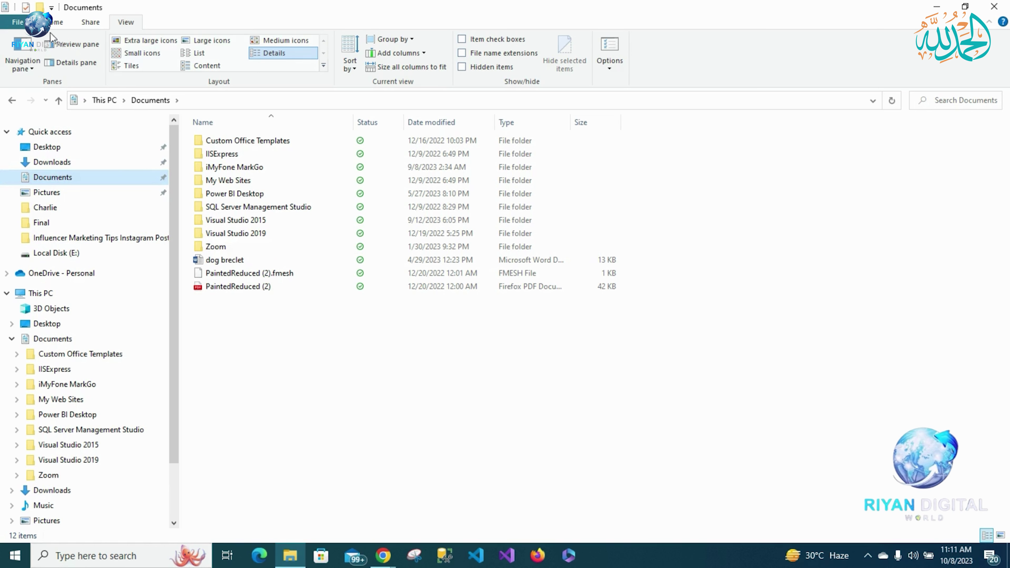
Step: Create a new folder in Documents and name it "Riyan Digital World"
{"action": "left_click", "coordinate": [56, 23]}
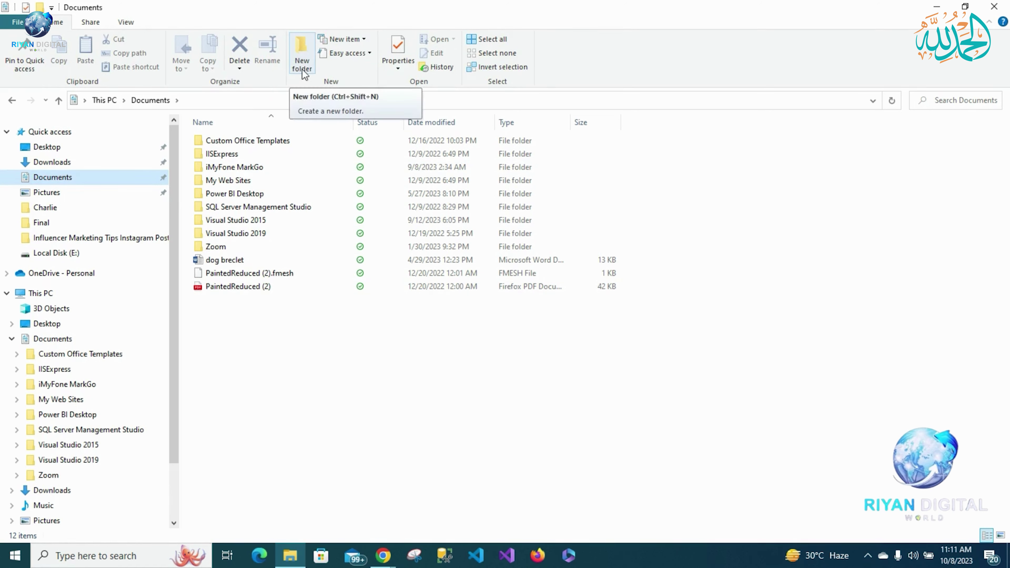
{"action": "left_click", "coordinate": [296, 55]}
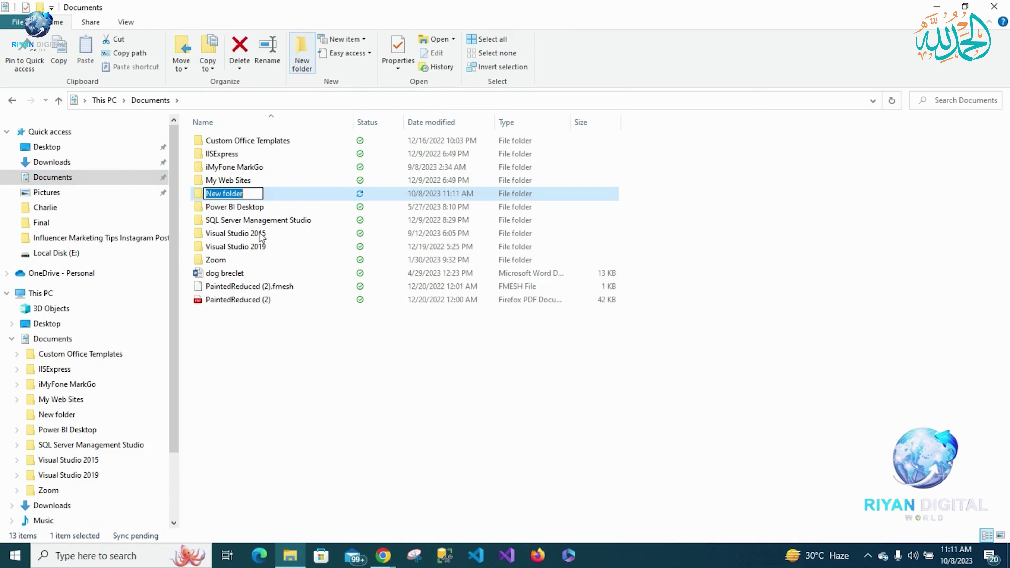
{"action": "key", "text": "BackSpace"}
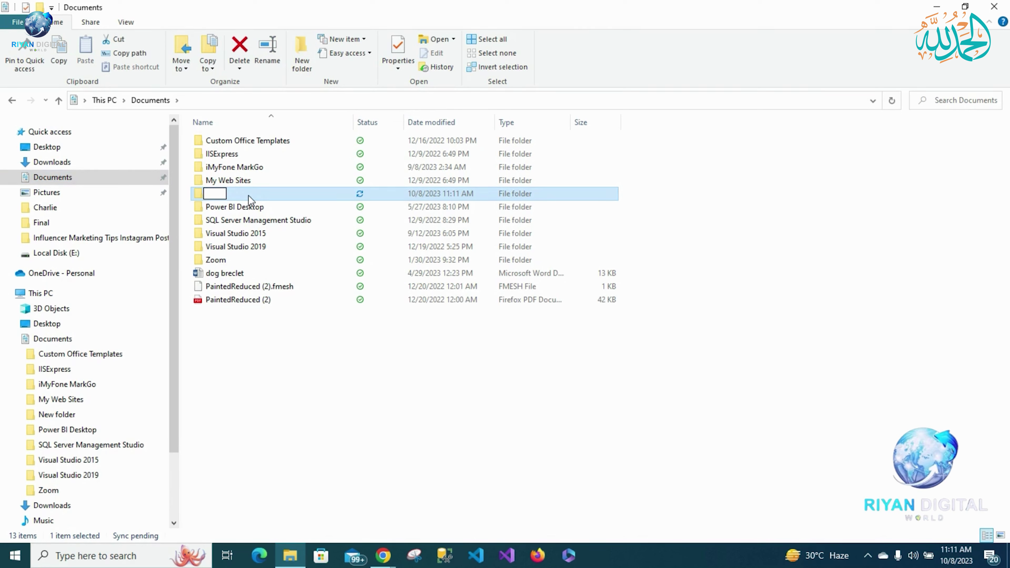
{"action": "type", "text": "Riyan Digital"}
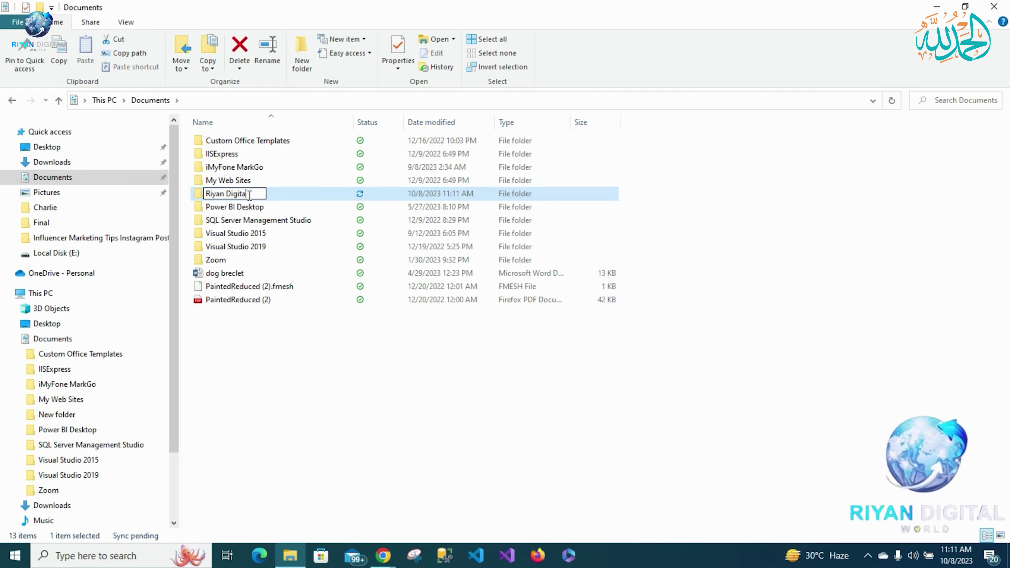
{"action": "type", "text": " Wor"}
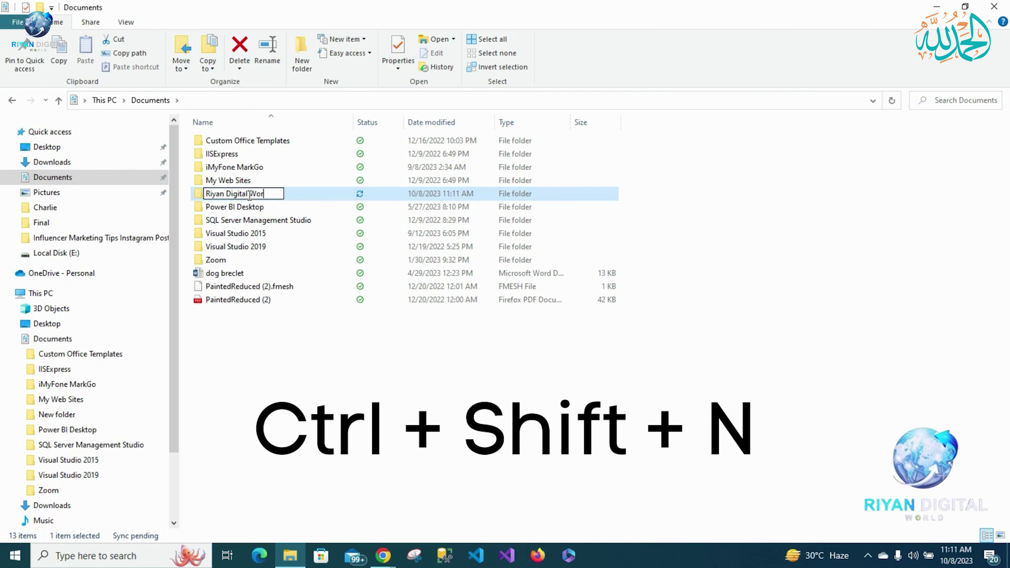
{"action": "type", "text": "ld"}
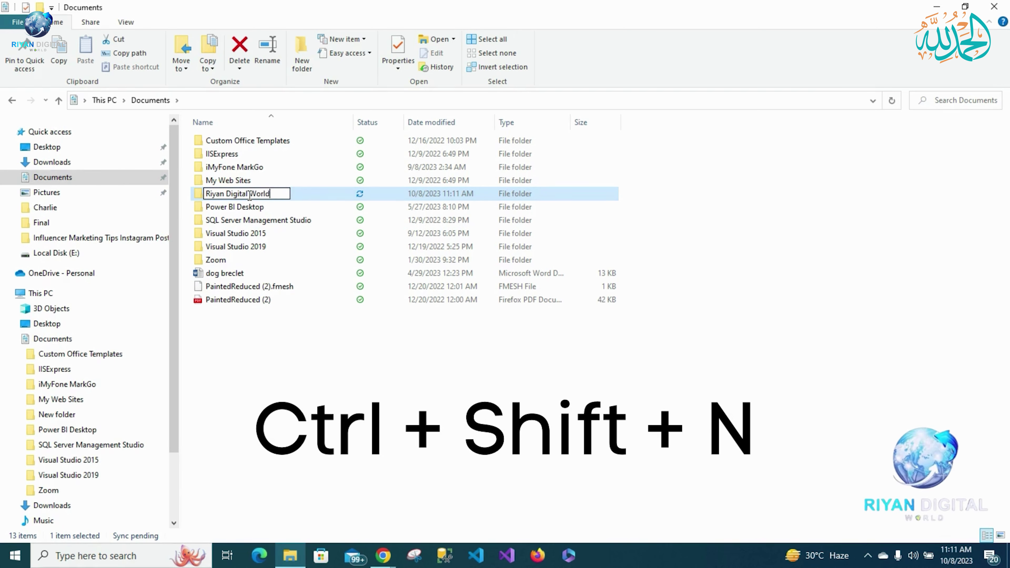
{"action": "left_click", "coordinate": [382, 362]}
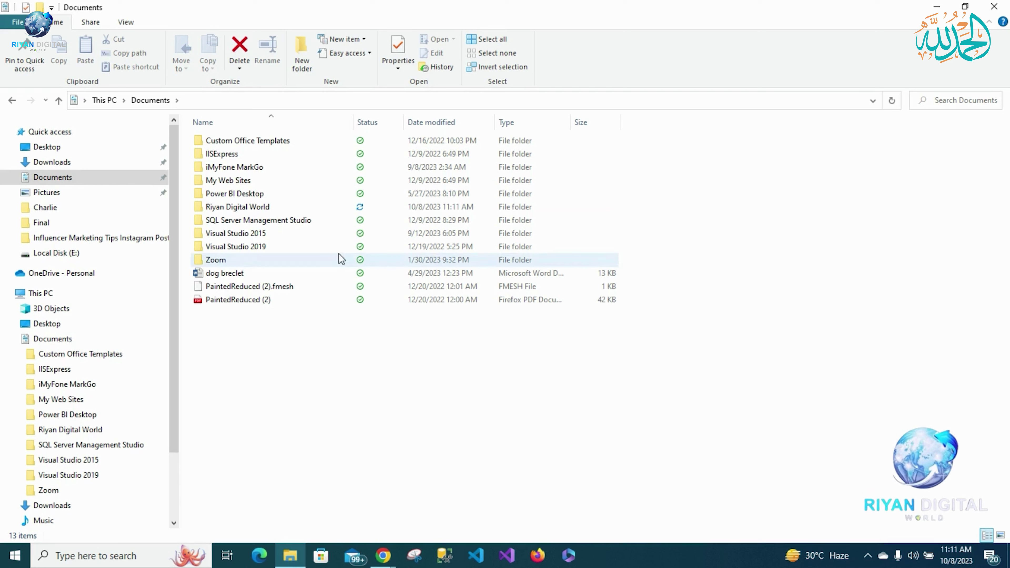
Step: Copy the "Riyan Digital World" folder from Documents and paste it into Pictures
{"action": "left_click", "coordinate": [269, 208]}
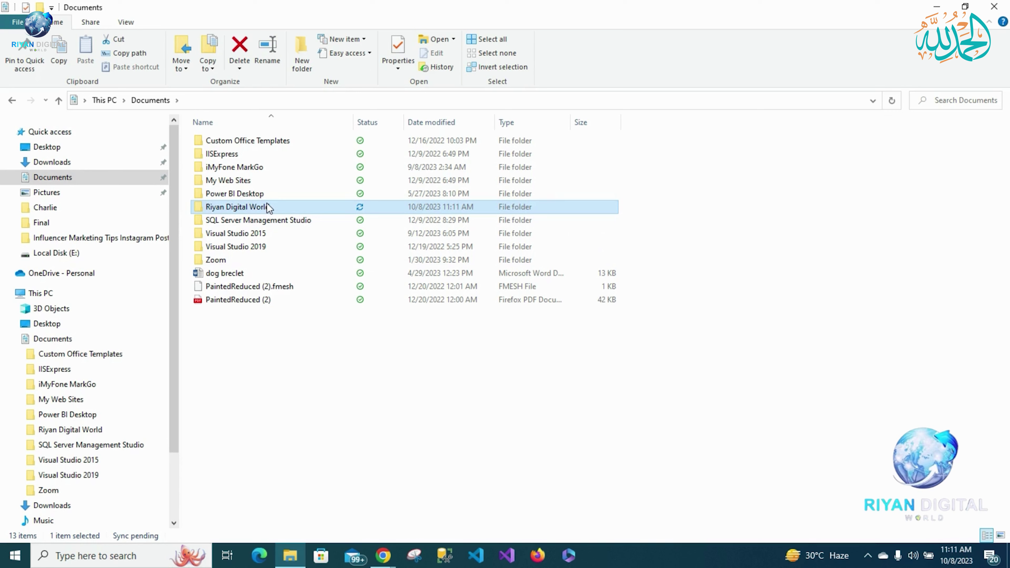
{"action": "left_click", "coordinate": [60, 56]}
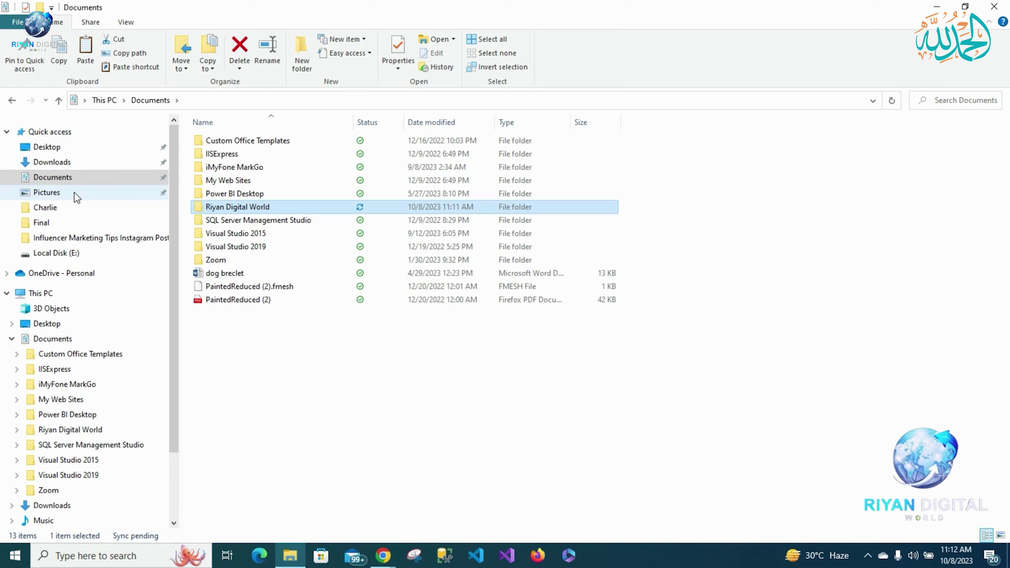
{"action": "left_click", "coordinate": [60, 194]}
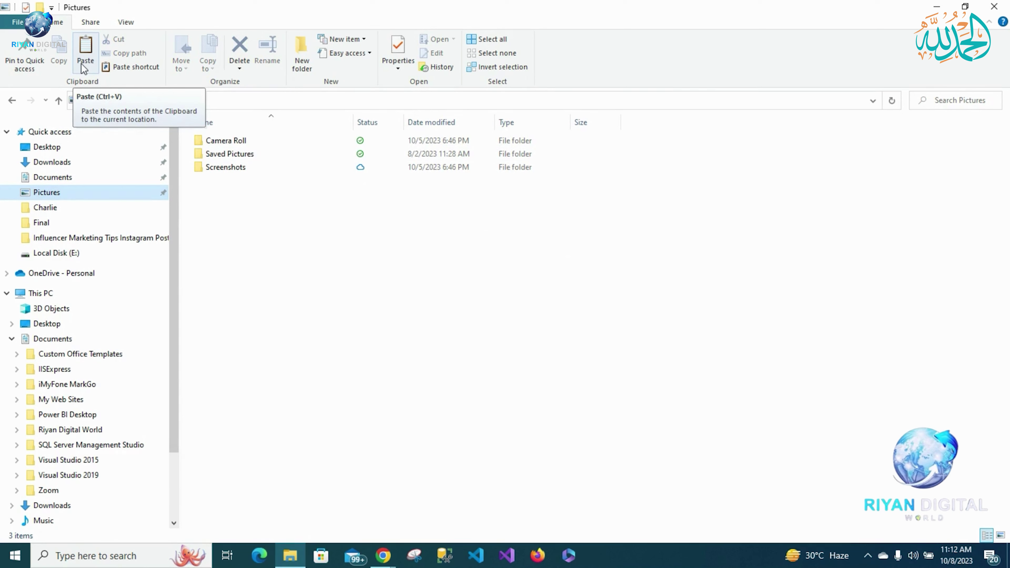
{"action": "right_click", "coordinate": [294, 241]}
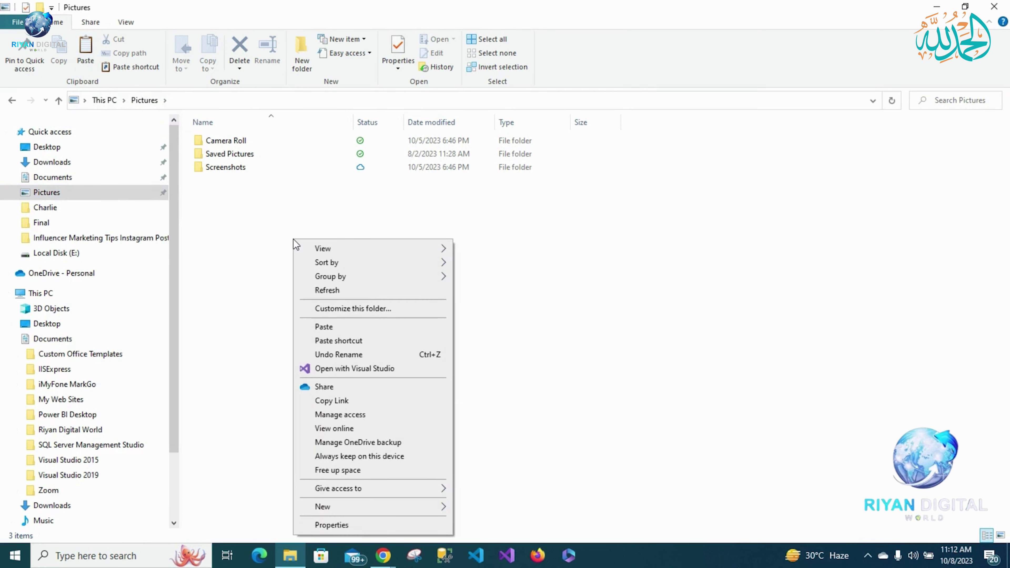
{"action": "left_click", "coordinate": [352, 326]}
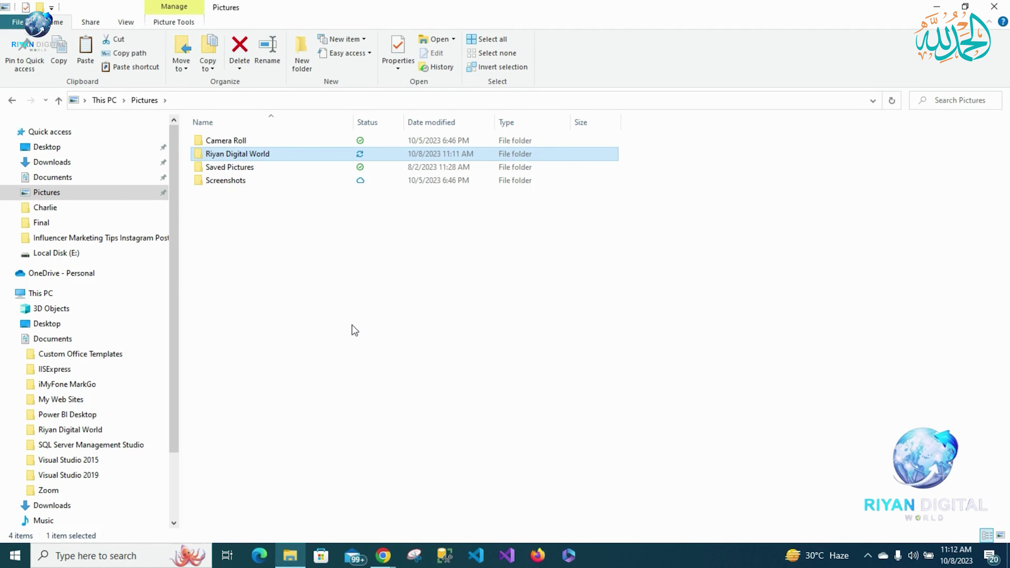
Step: Check the original "Riyan Digital World" folder in Documents and delete its copy from Pictures
{"action": "left_click", "coordinate": [70, 184]}
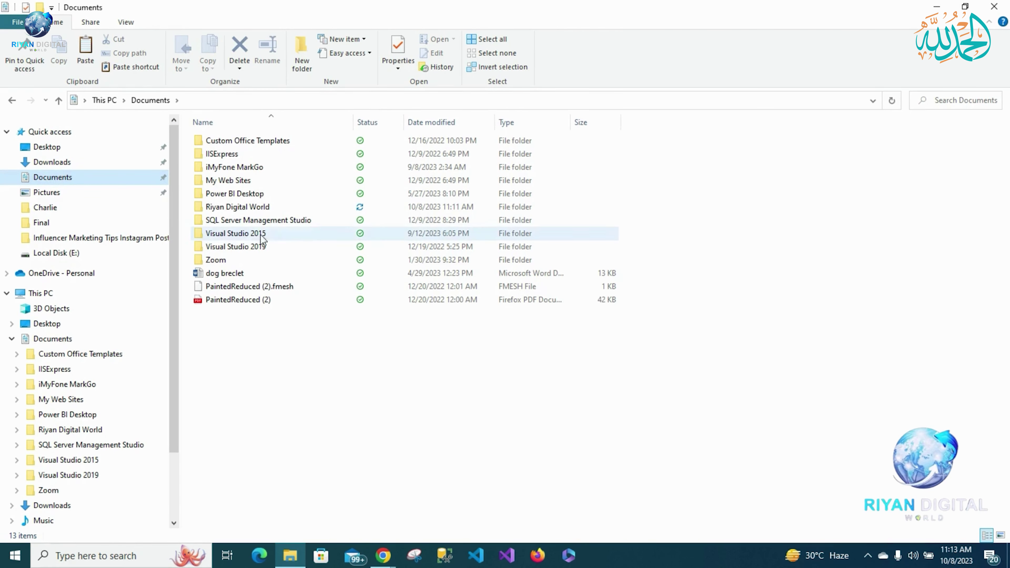
{"action": "mouse_move", "coordinate": [262, 211]}
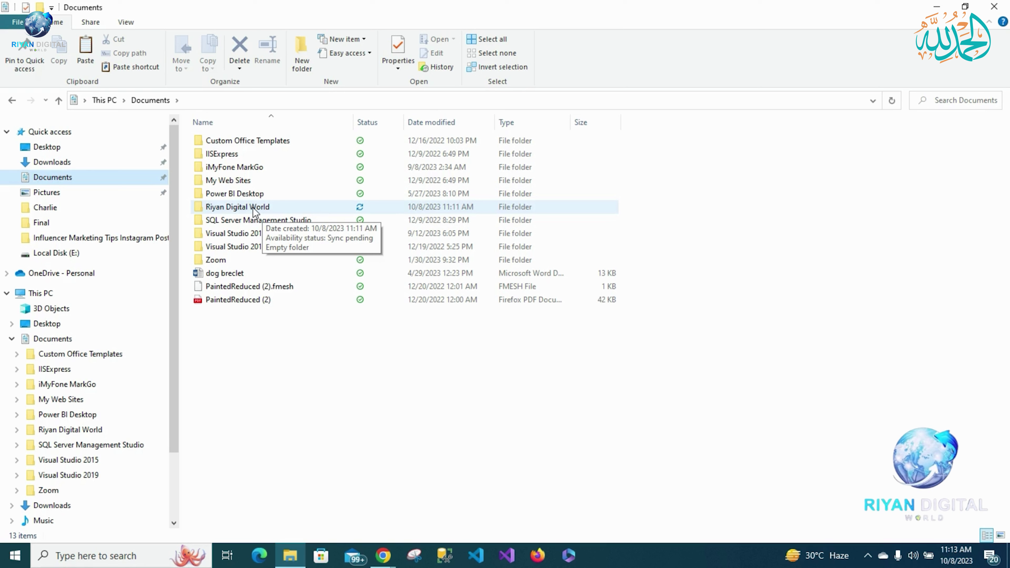
{"action": "left_click", "coordinate": [104, 194]}
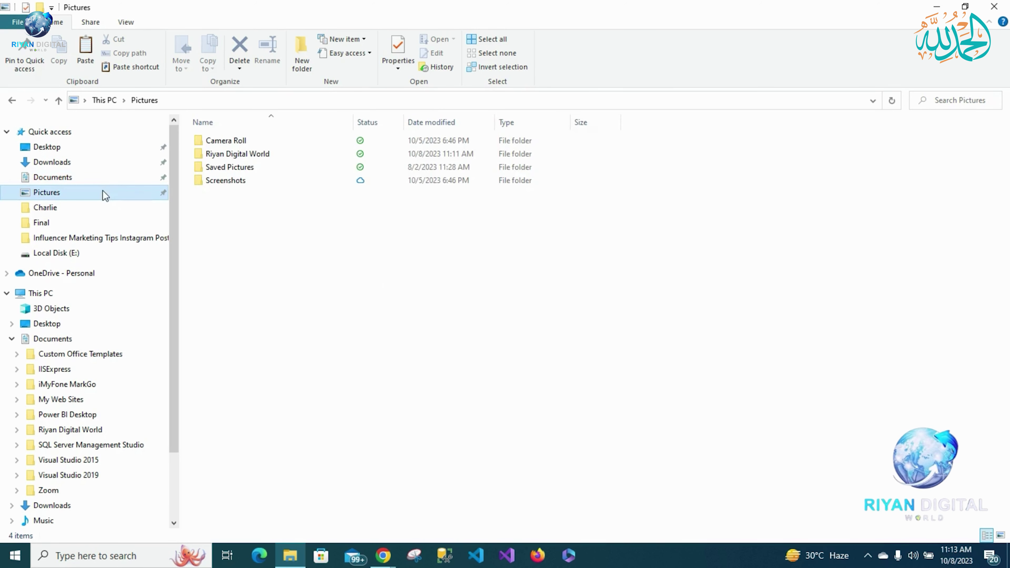
{"action": "right_click", "coordinate": [262, 157]}
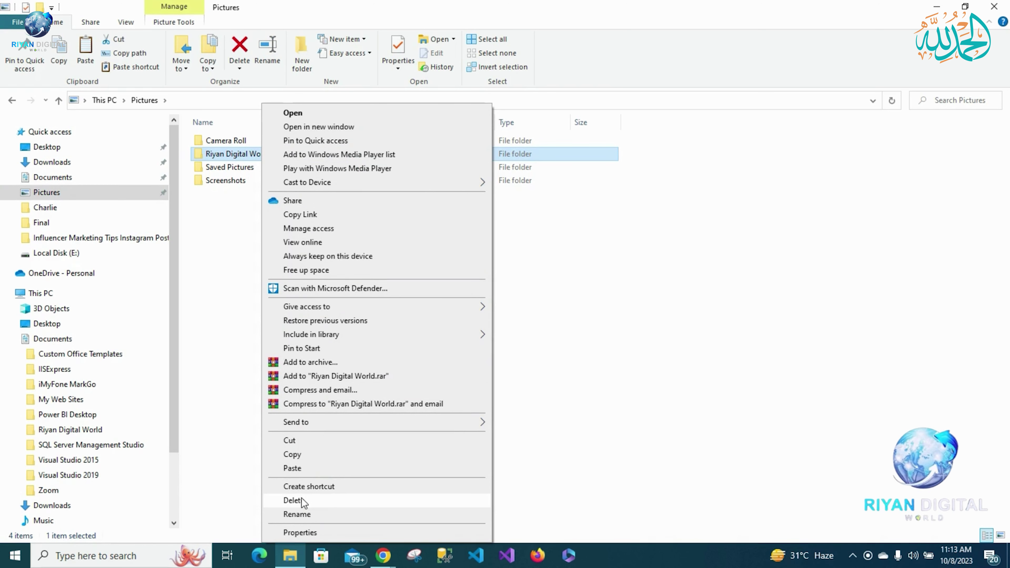
{"action": "left_click", "coordinate": [210, 219]}
{"action": "left_click", "coordinate": [284, 153]}
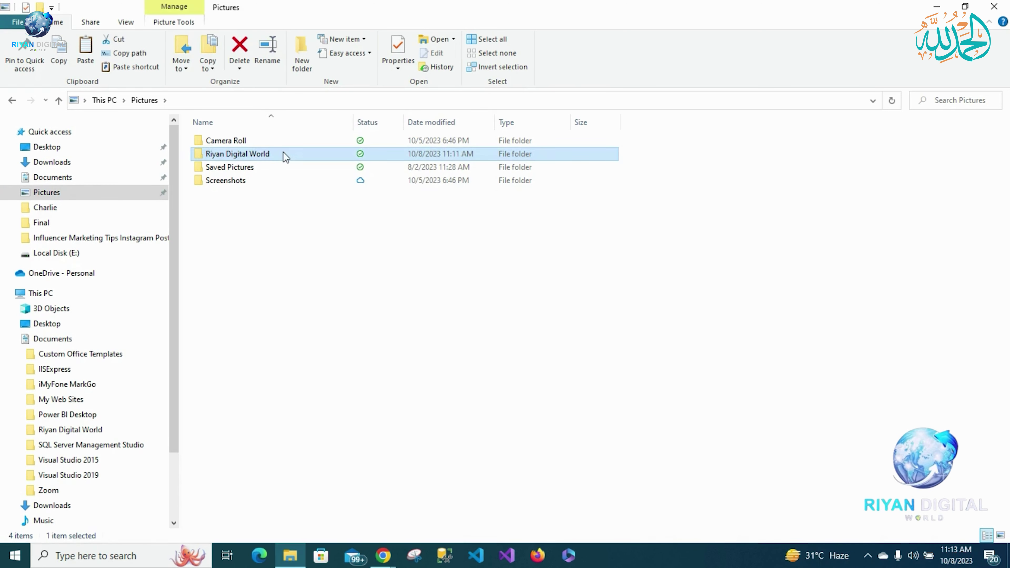
{"action": "left_click", "coordinate": [240, 56]}
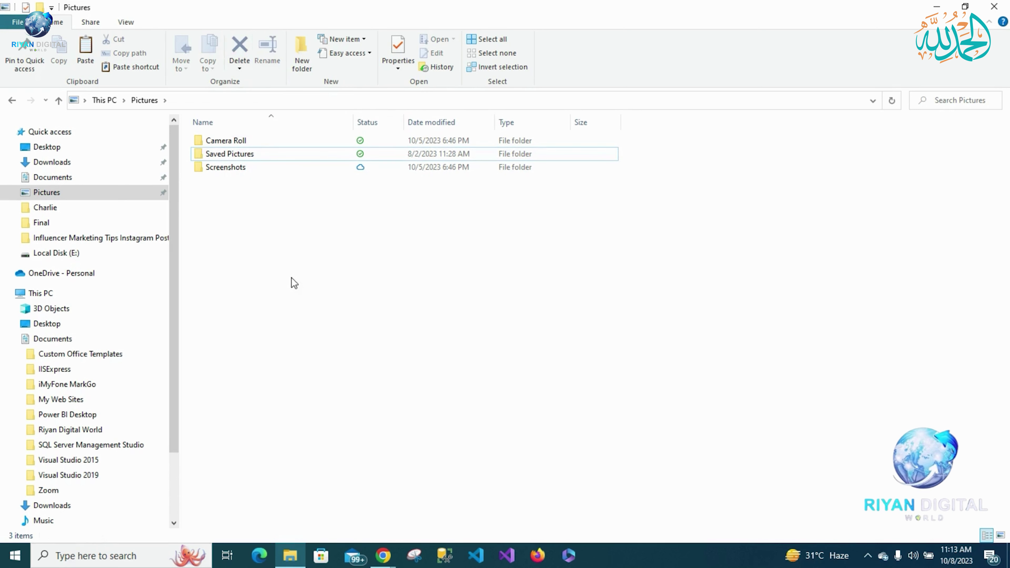
Step: Move the "Riyan Digital World" folder from Documents to Pictures by cutting and pasting it
{"action": "left_click", "coordinate": [43, 182]}
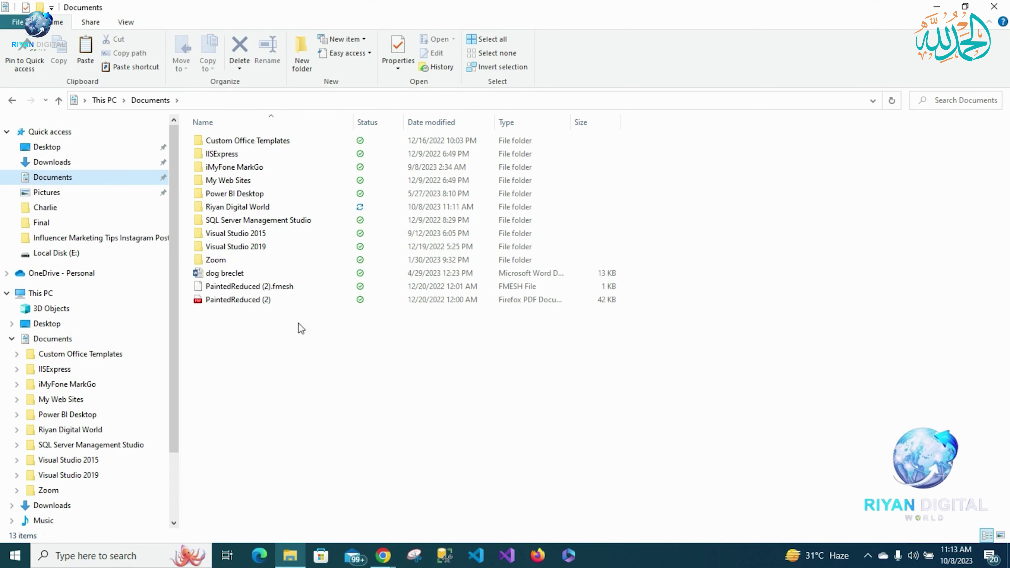
{"action": "left_click", "coordinate": [231, 208]}
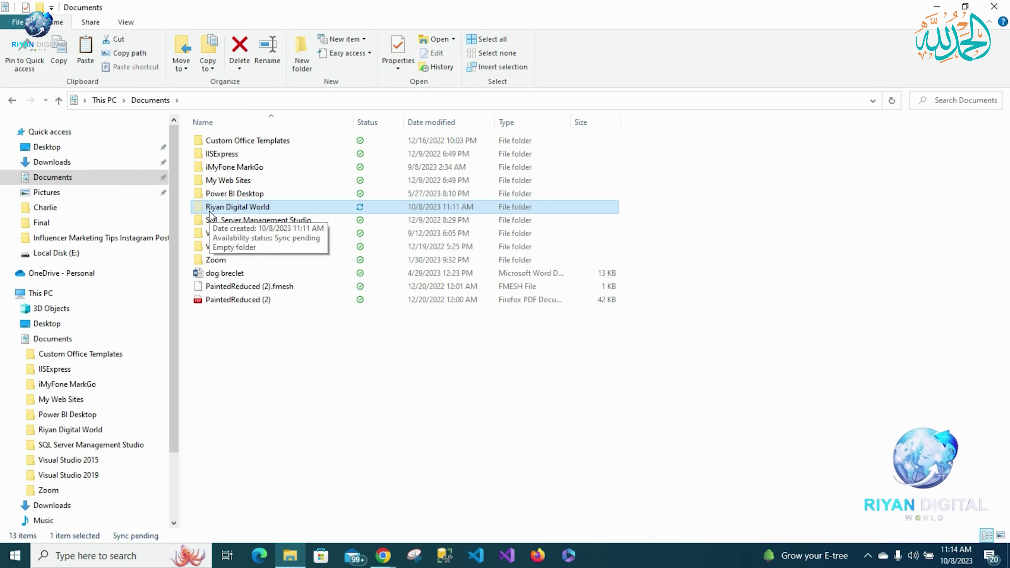
{"action": "left_click", "coordinate": [226, 345]}
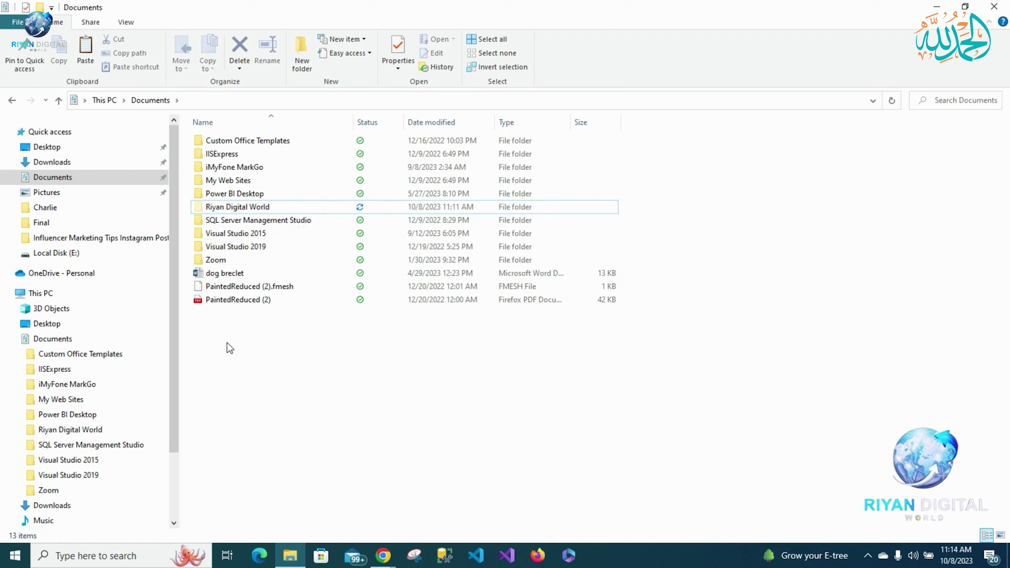
{"action": "left_click", "coordinate": [220, 209]}
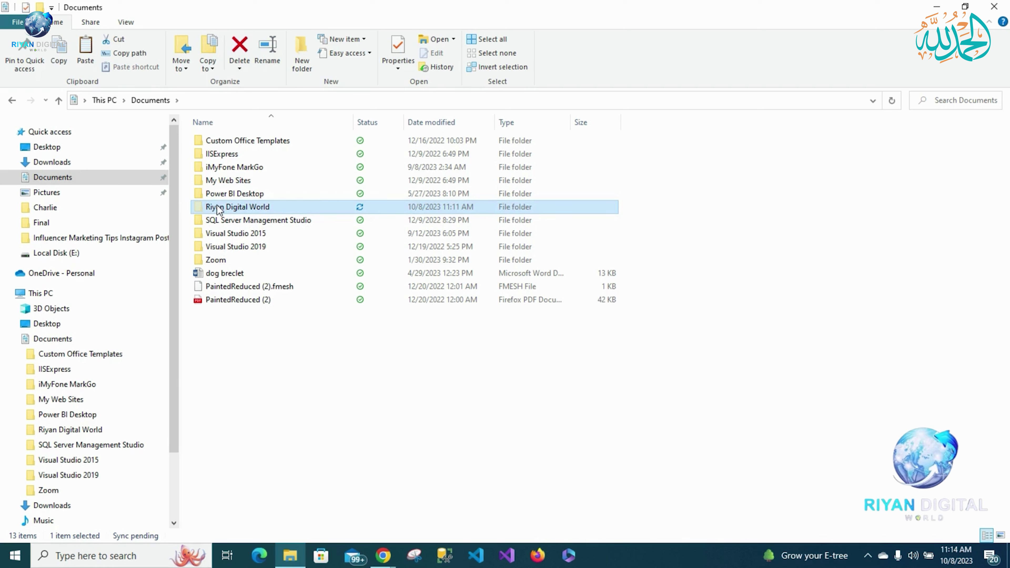
{"action": "left_click", "coordinate": [87, 195]}
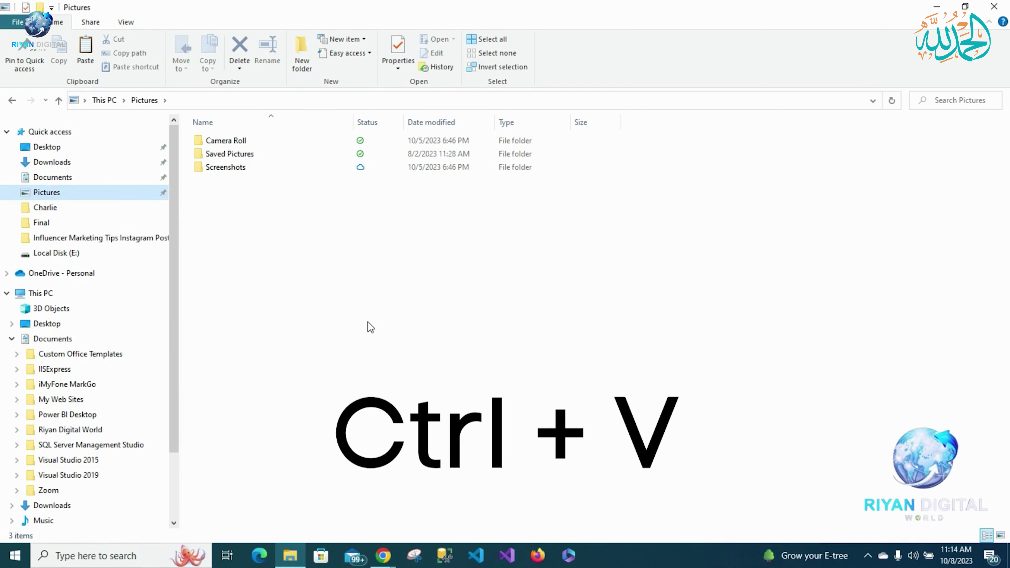
{"action": "key", "text": "ctrl+v"}
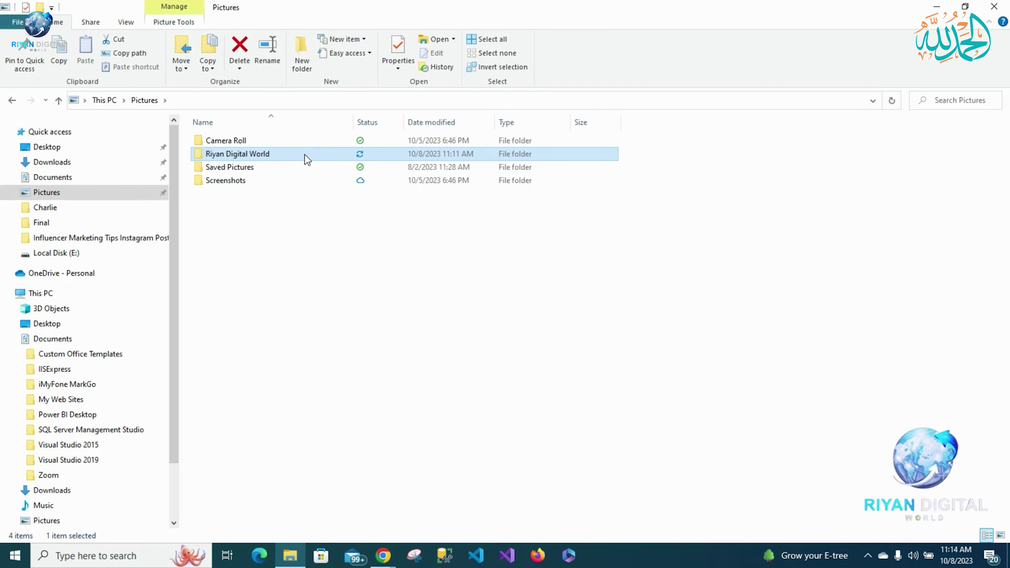
{"action": "left_click", "coordinate": [312, 259]}
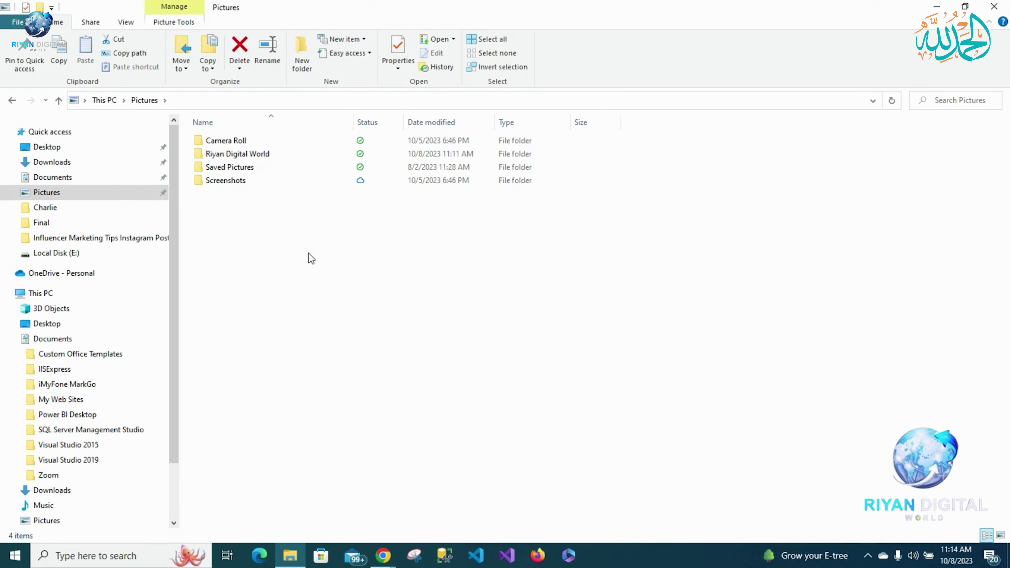
Step: Examine the paste options in Pictures and check the contents of Documents for the moved folder
{"action": "right_click", "coordinate": [306, 217]}
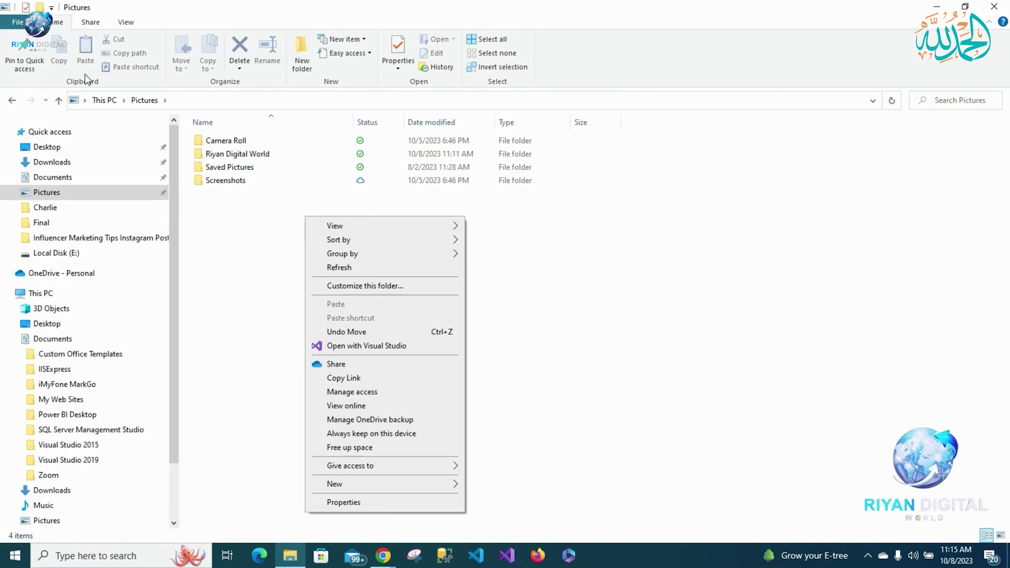
{"action": "left_click", "coordinate": [216, 257]}
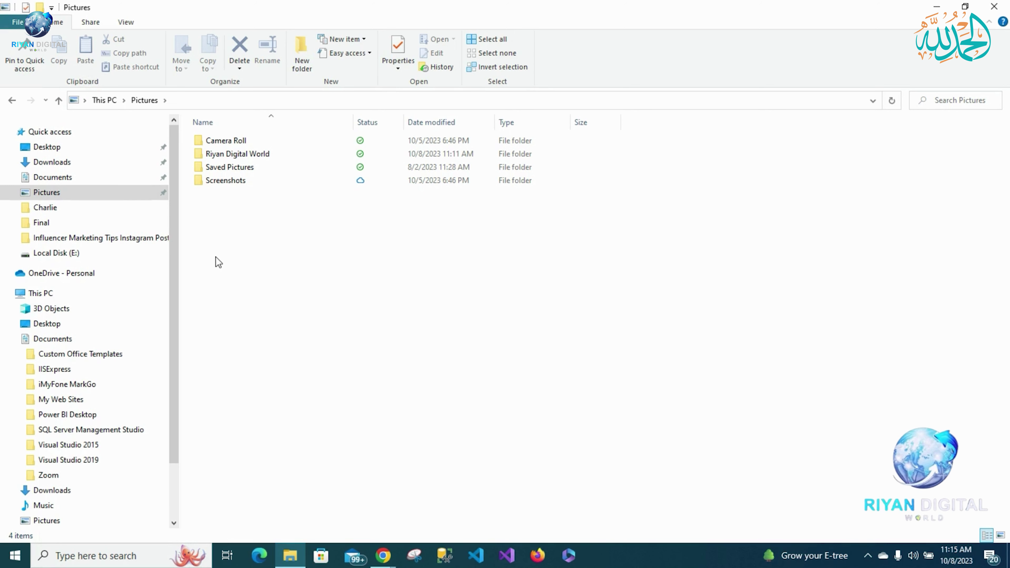
{"action": "left_click", "coordinate": [73, 180]}
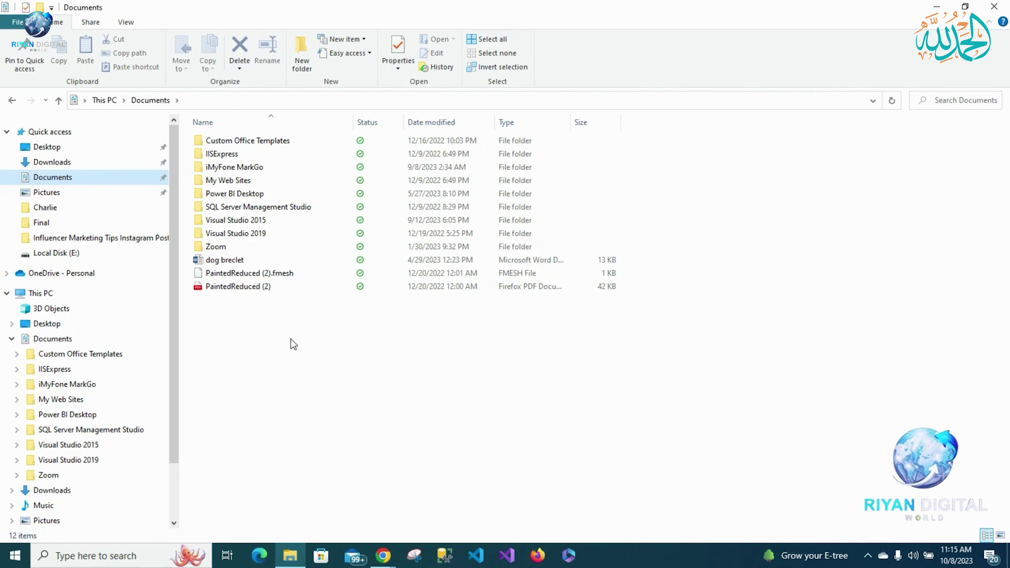
Step: Rename the "Riyan Digital World" folder in Pictures as "Riyan Digital World 1"
{"action": "left_click", "coordinate": [98, 198]}
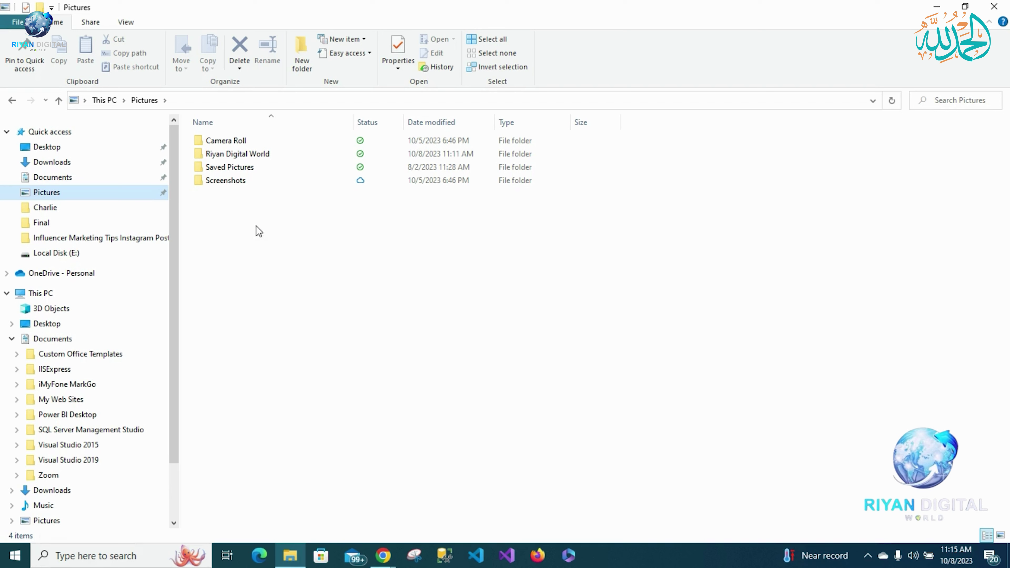
{"action": "left_click", "coordinate": [261, 155]}
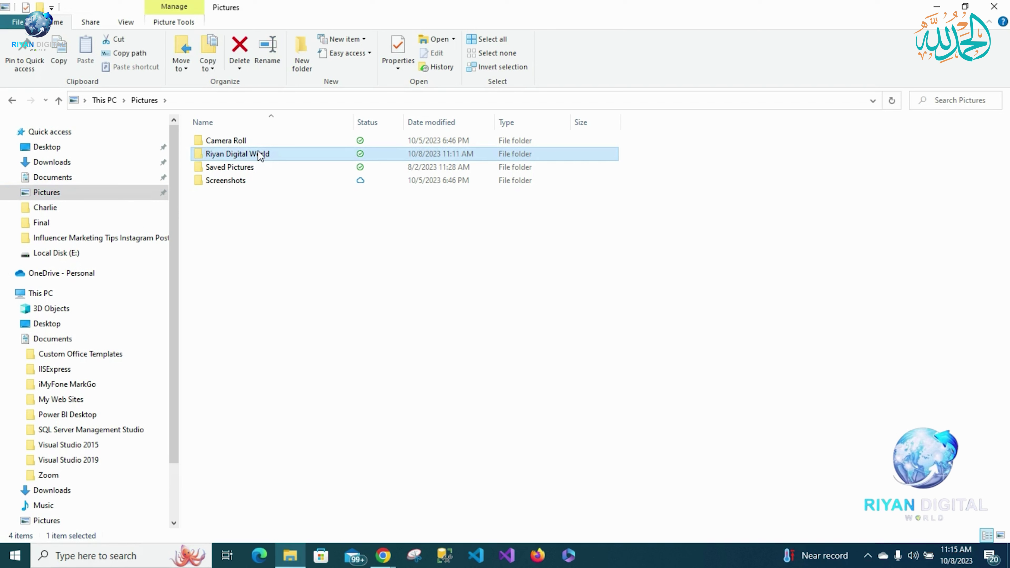
{"action": "right_click", "coordinate": [260, 156]}
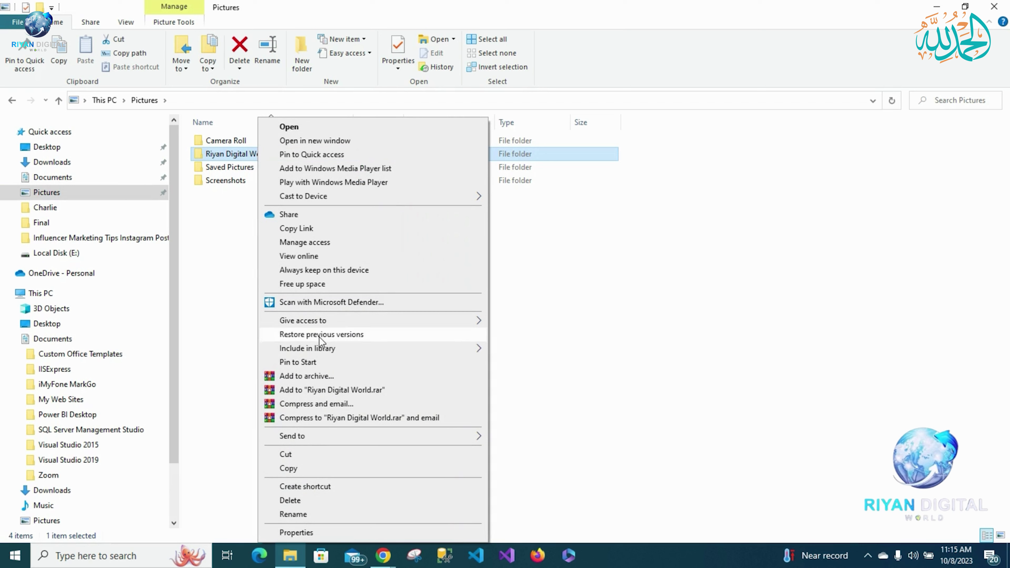
{"action": "left_click", "coordinate": [308, 515]}
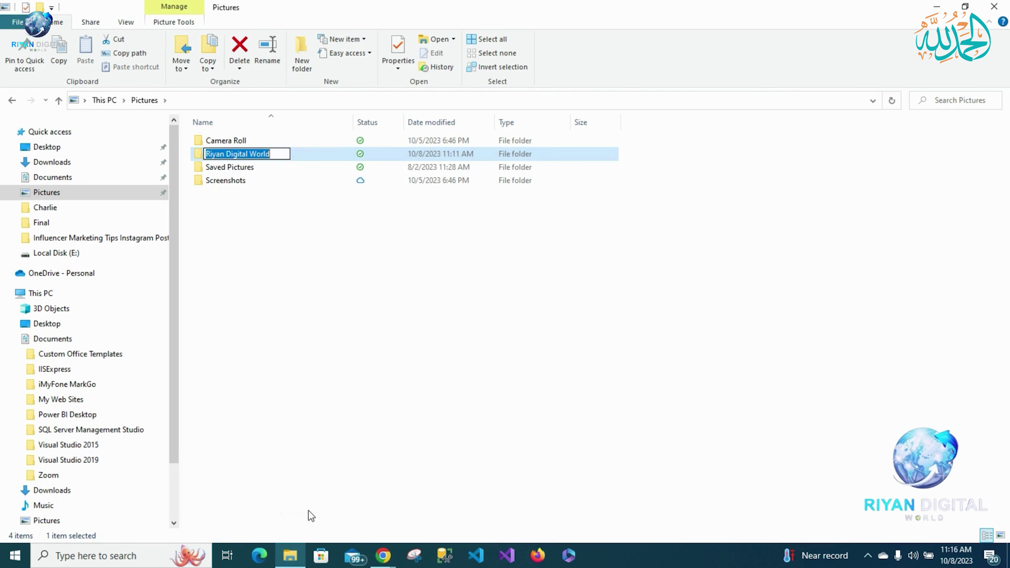
{"action": "left_click", "coordinate": [281, 155]}
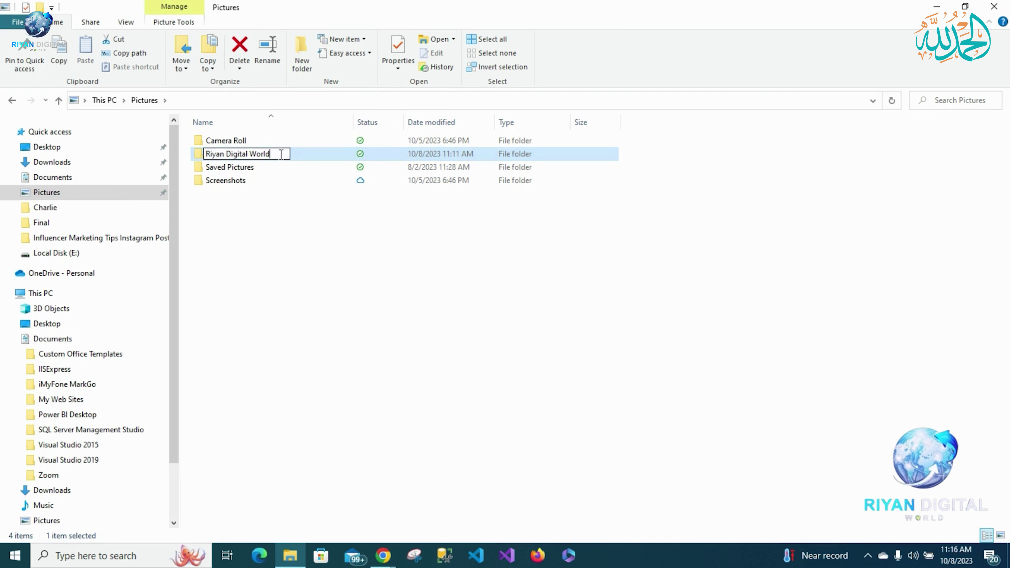
{"action": "type", "text": "1"}
{"action": "left_click", "coordinate": [288, 243]}
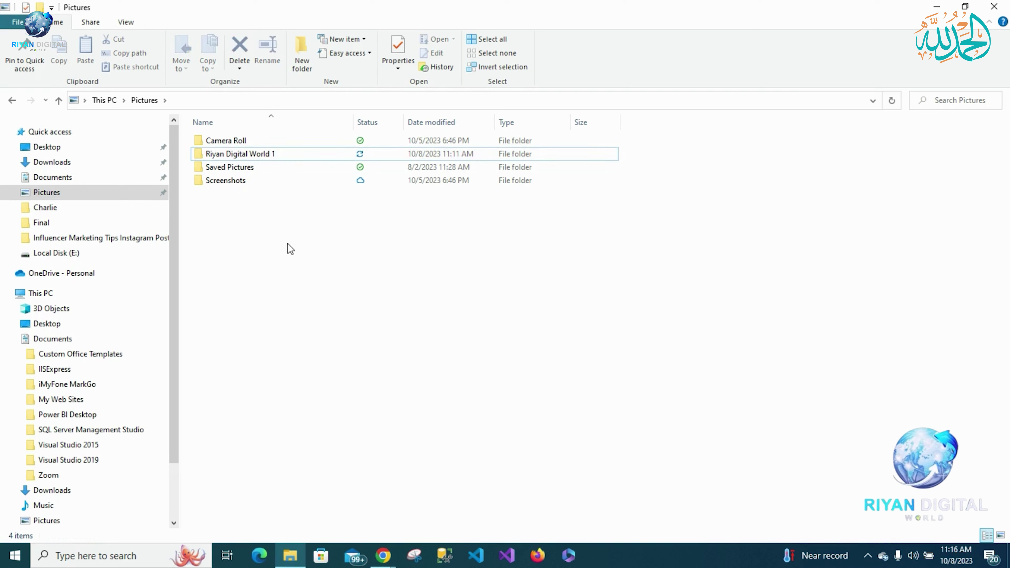
{"action": "left_click", "coordinate": [252, 154]}
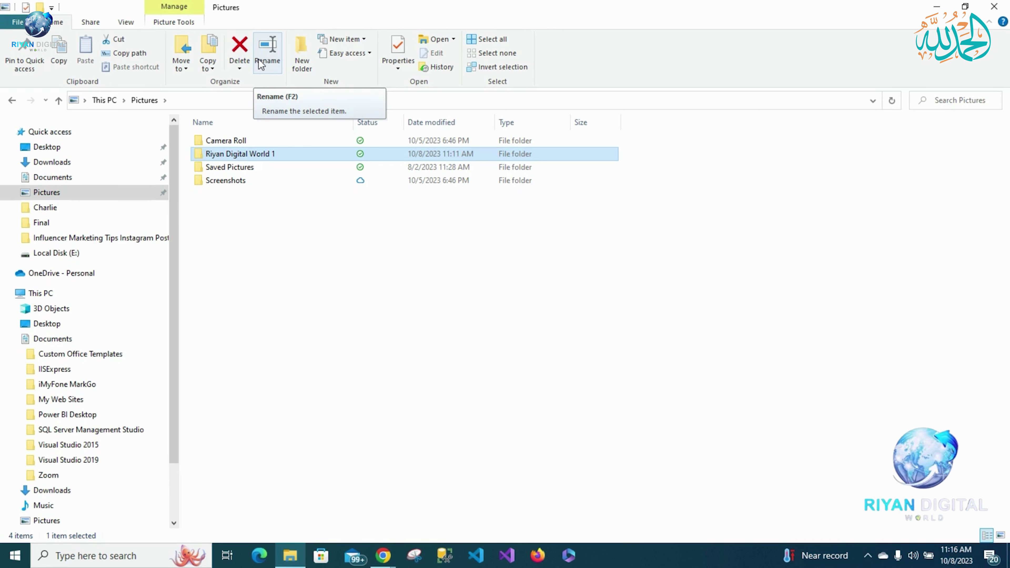
{"action": "left_click", "coordinate": [259, 259]}
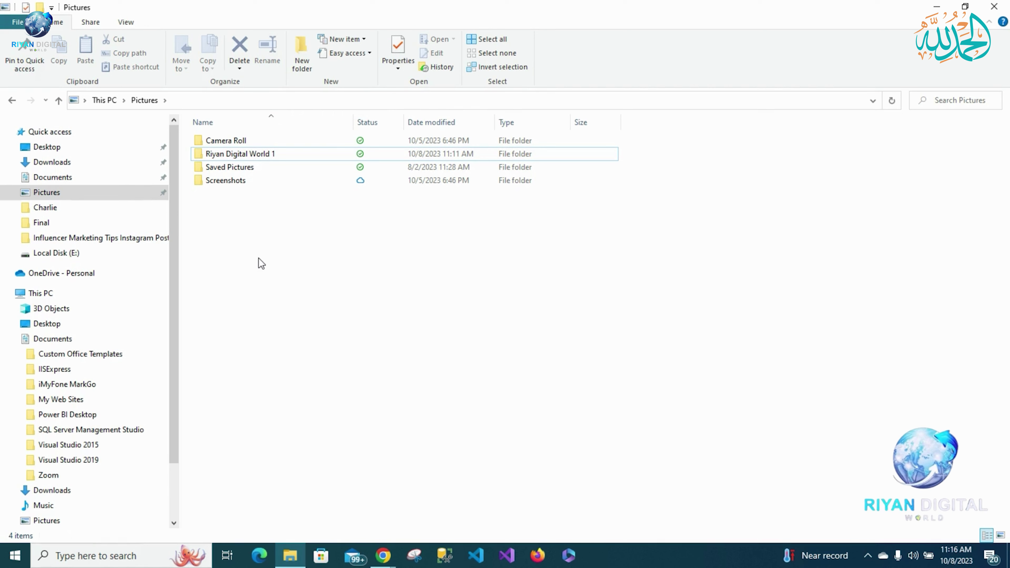
Step: Select all the folders inside Pictures at once
{"action": "left_click", "coordinate": [51, 181]}
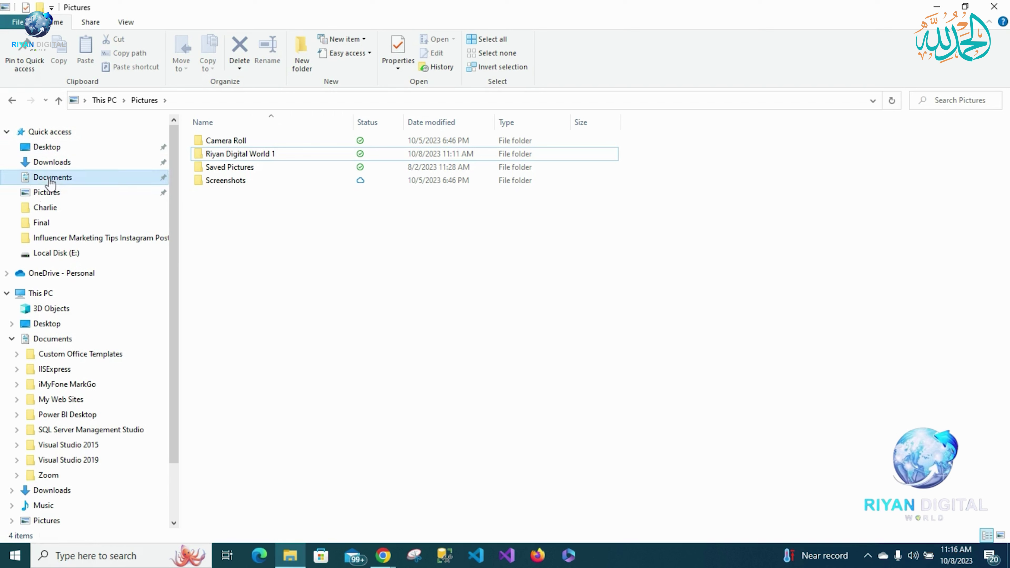
{"action": "left_click", "coordinate": [47, 194]}
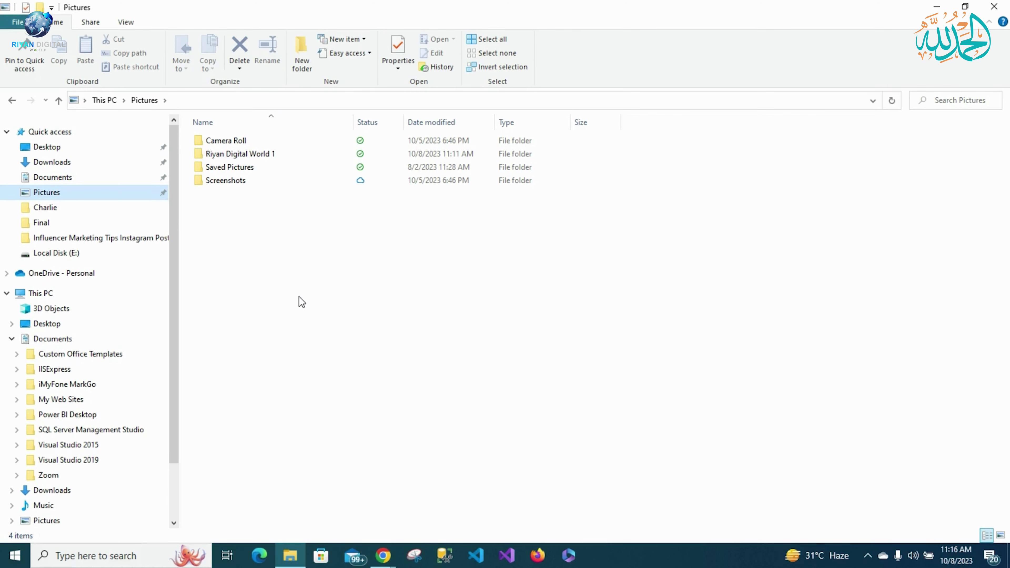
{"action": "key", "text": "ctrl+a"}
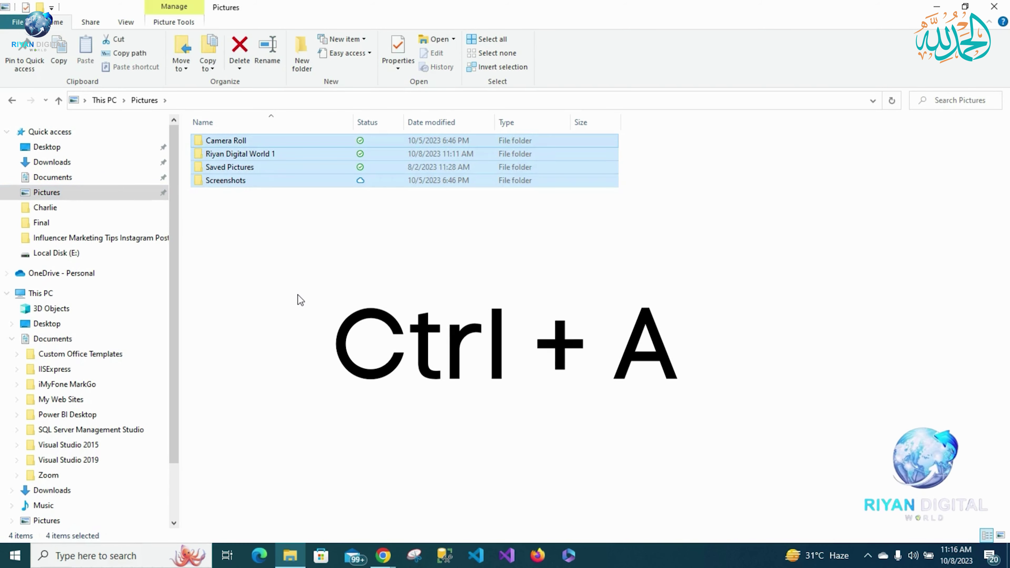
{"action": "right_click", "coordinate": [326, 228]}
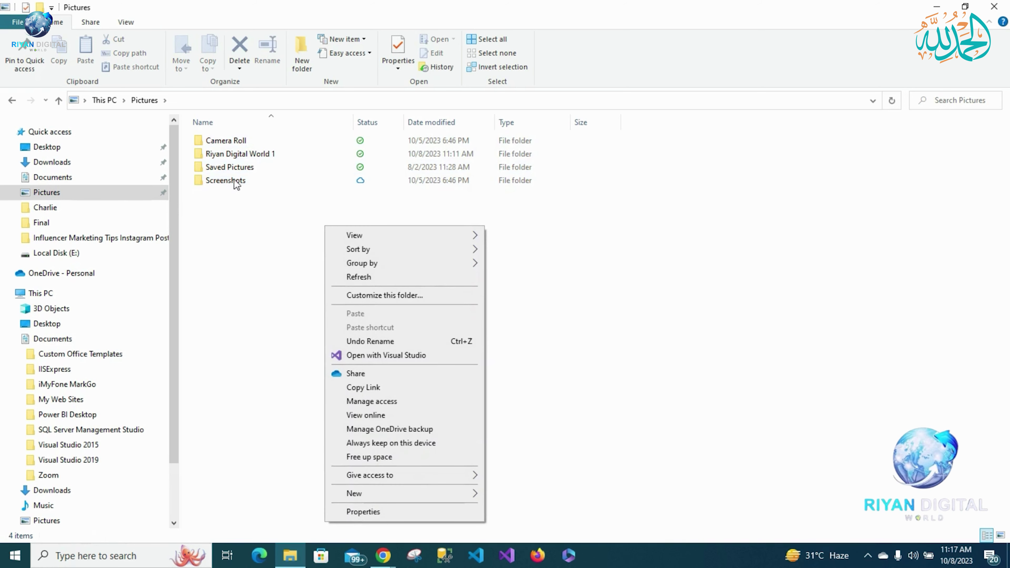
{"action": "left_click", "coordinate": [264, 259]}
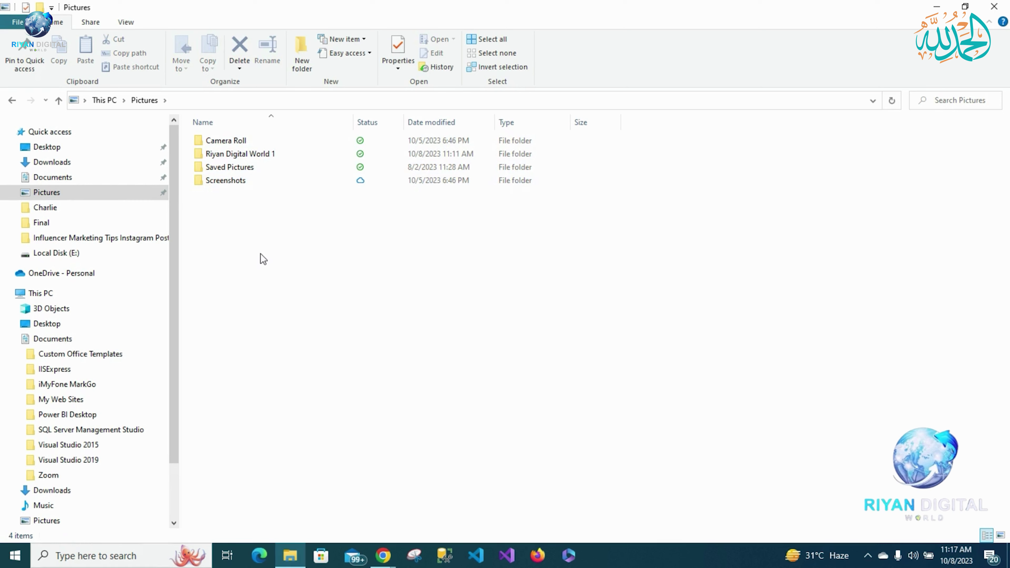
{"action": "key", "text": "ctrl+a"}
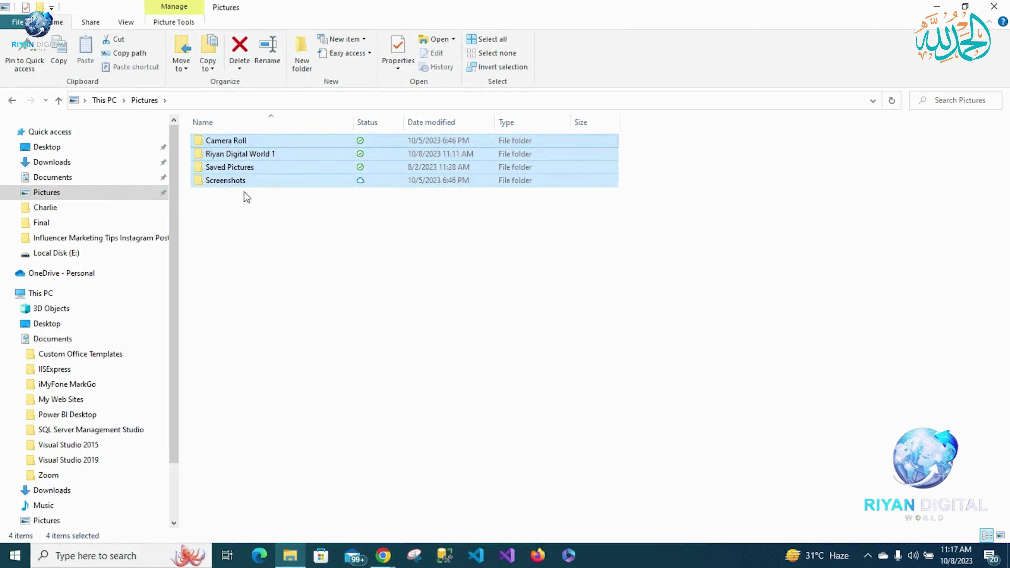
Step: Copy all the selected folders in Pictures and look into Documents as a possible destination before returning to Pictures
{"action": "left_click", "coordinate": [59, 63]}
{"action": "left_click", "coordinate": [56, 177]}
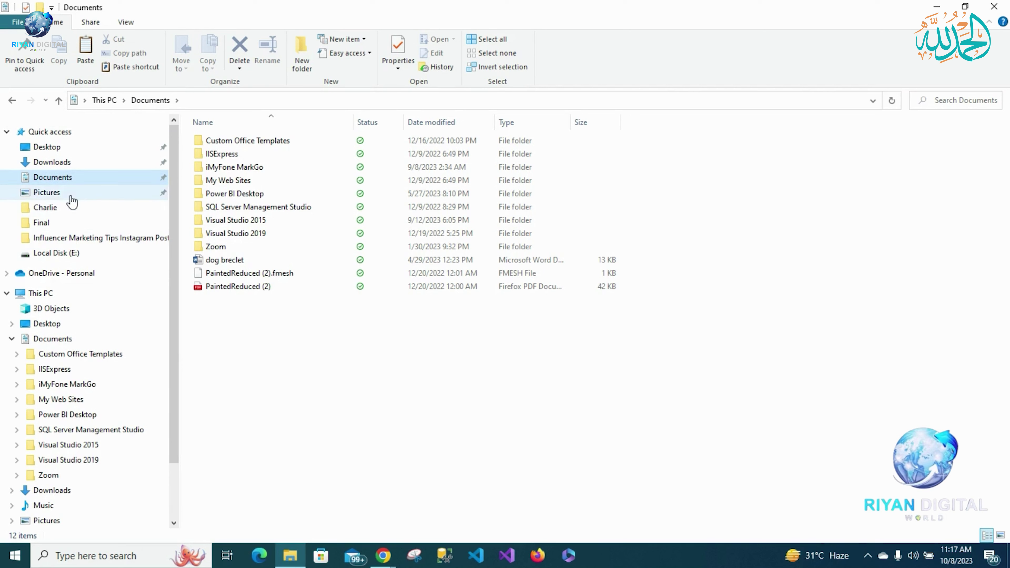
{"action": "left_click", "coordinate": [71, 195]}
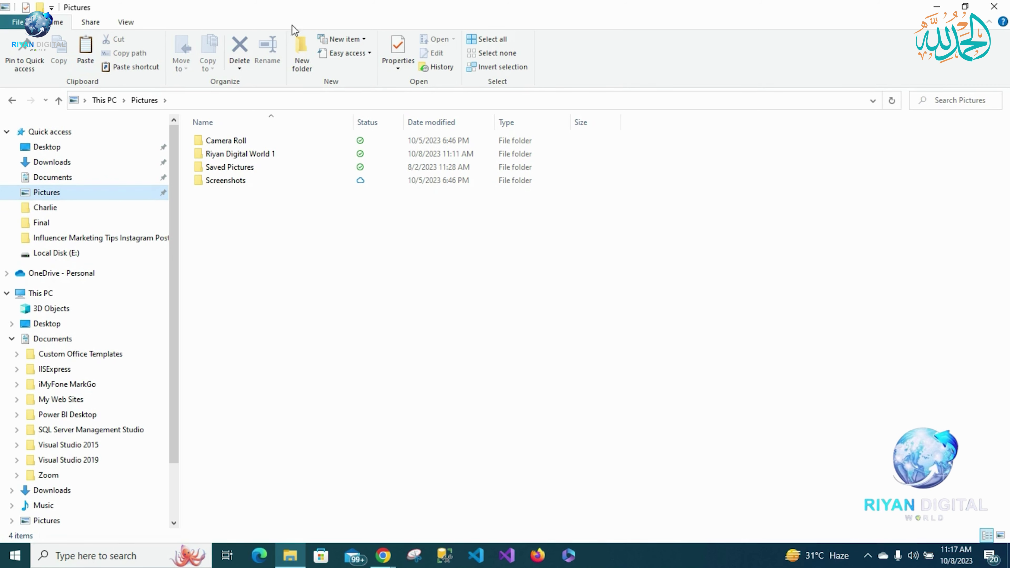
Step: Select all the folders in Pictures, then only the adjacent Camera Roll and Riyan Digital World 1 folders, clearing each selection
{"action": "left_click", "coordinate": [488, 38]}
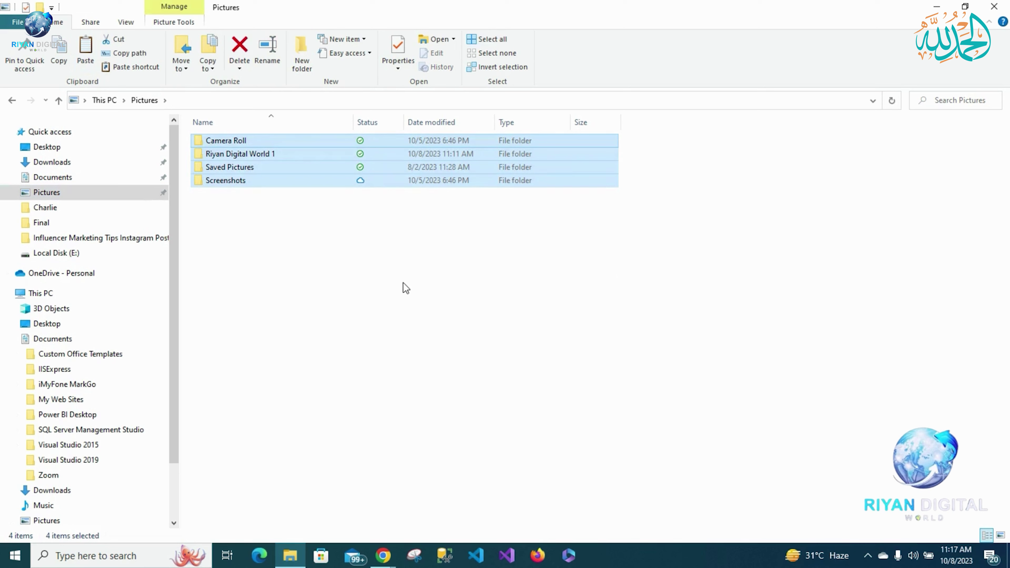
{"action": "left_click", "coordinate": [339, 266]}
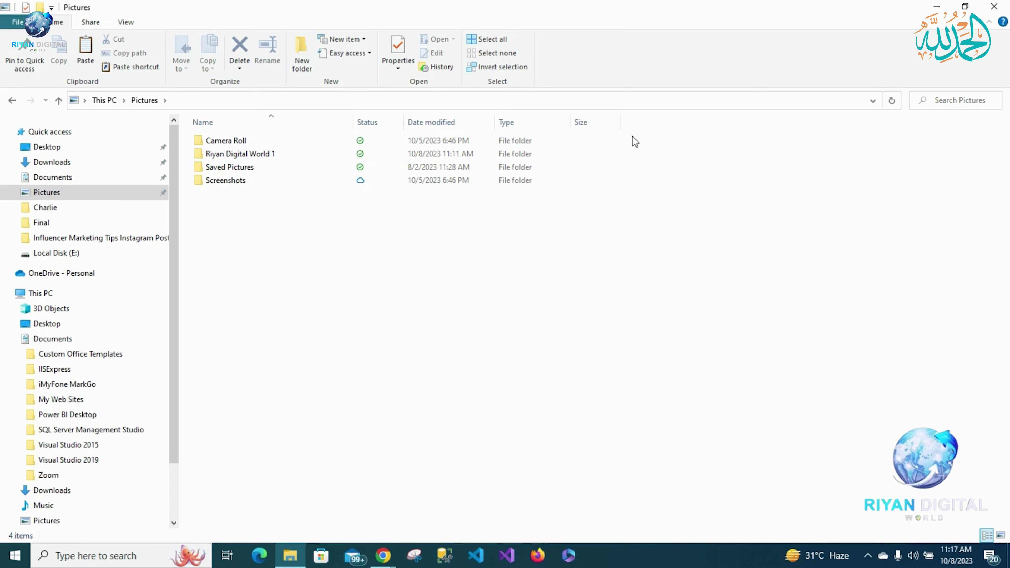
{"action": "left_click_drag", "start_coordinate": [632, 136], "coordinate": [541, 156]}
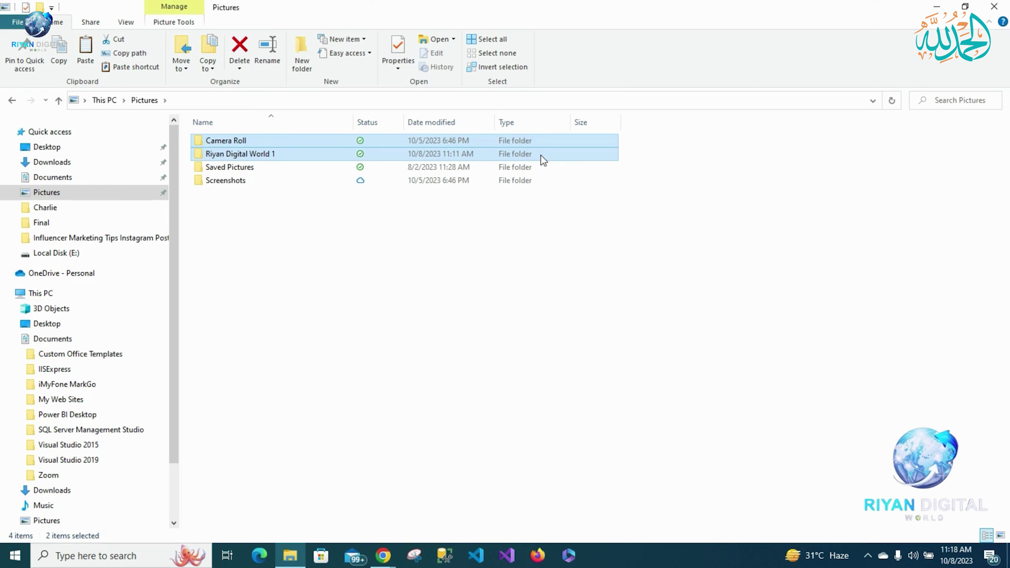
{"action": "left_click", "coordinate": [553, 226]}
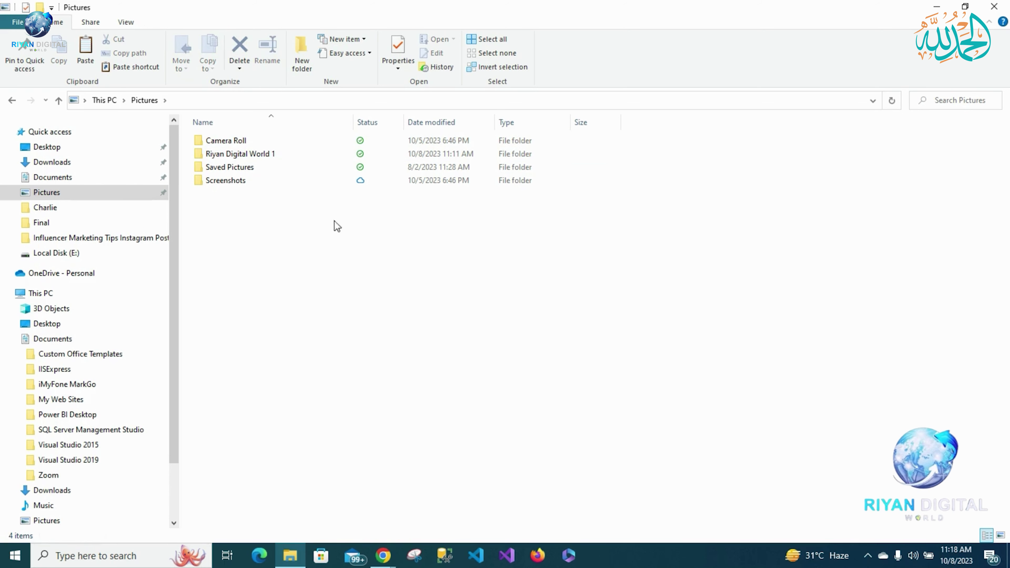
Step: Select only the non-adjacent Camera Roll and Saved Pictures folders together, and open This PC
{"action": "left_click", "coordinate": [238, 141]}
{"action": "left_click", "coordinate": [236, 167], "text": "ctrl"}
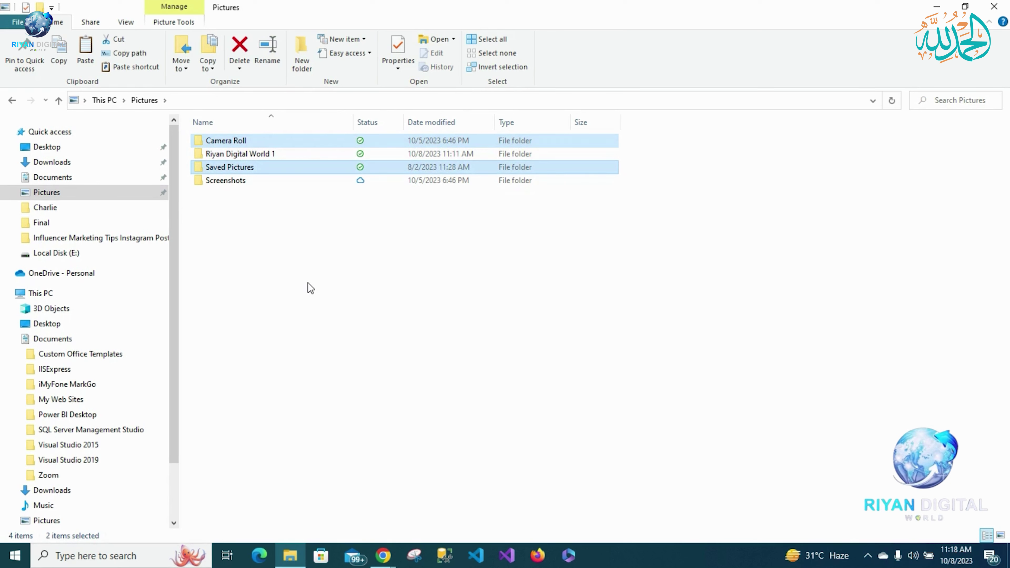
{"action": "left_click", "coordinate": [360, 267]}
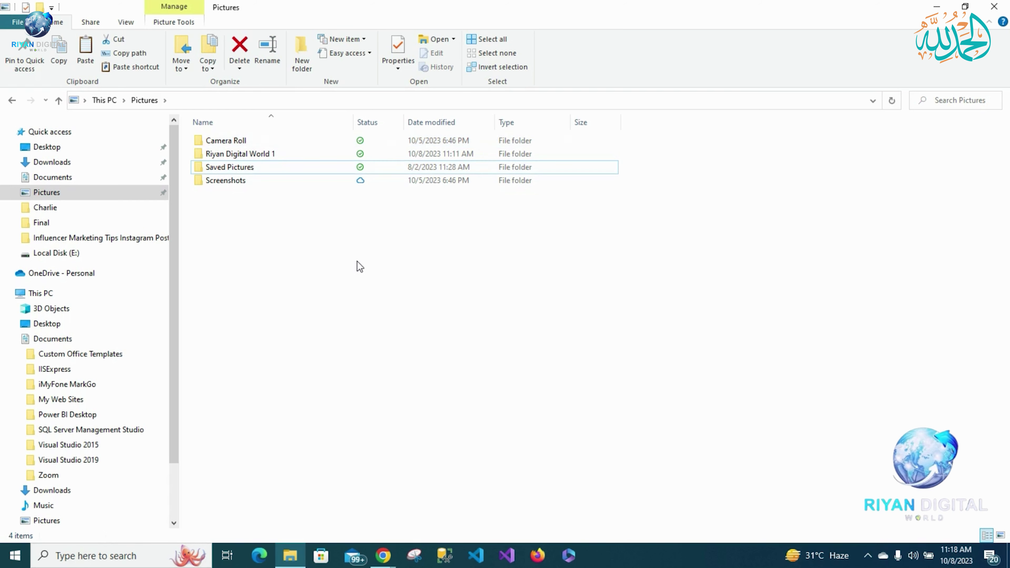
{"action": "left_click", "coordinate": [303, 140]}
{"action": "left_click", "coordinate": [302, 140], "text": "ctrl"}
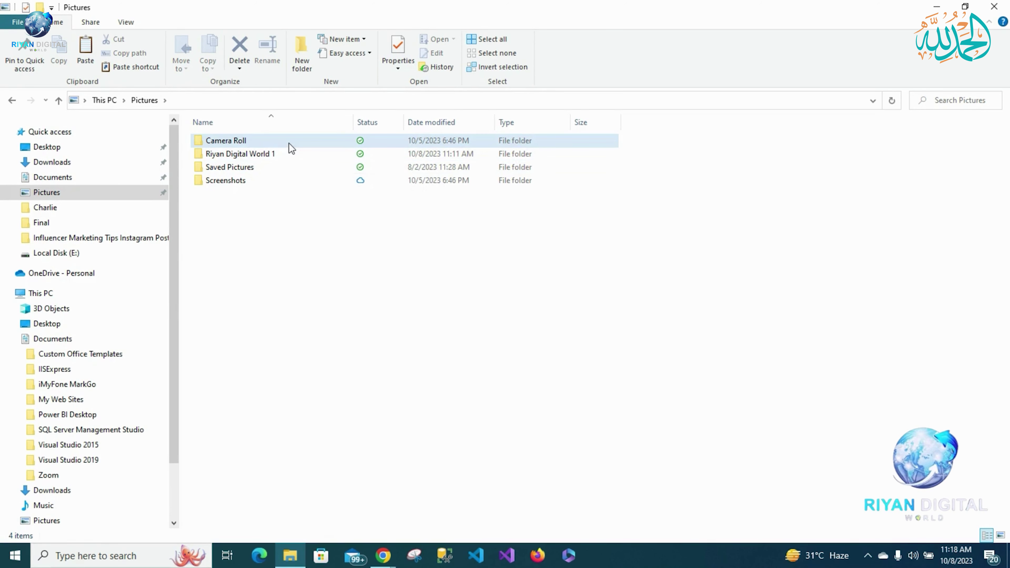
{"action": "left_click", "coordinate": [289, 143]}
{"action": "left_click", "coordinate": [278, 167], "text": "ctrl"}
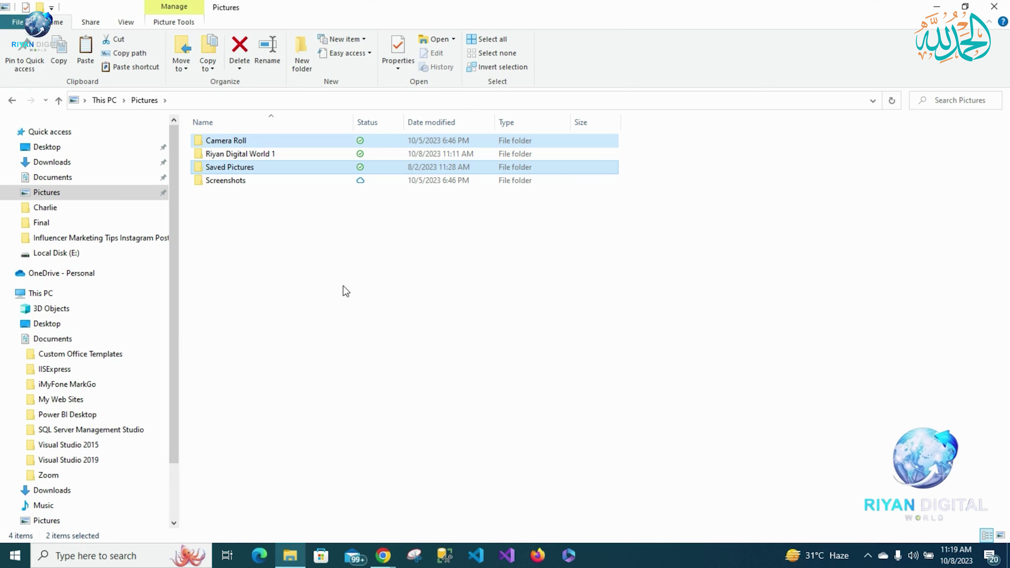
{"action": "left_click", "coordinate": [27, 296]}
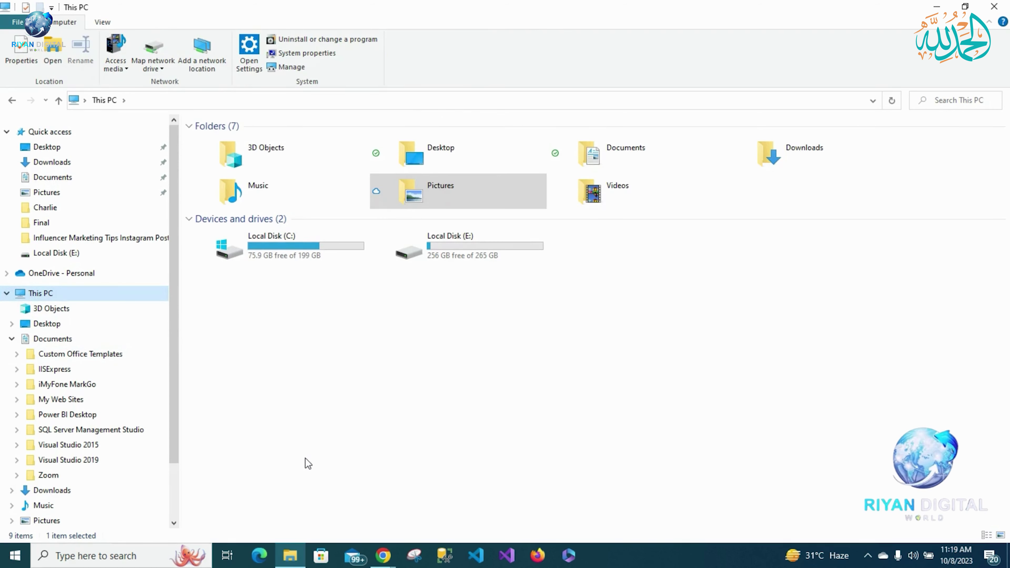